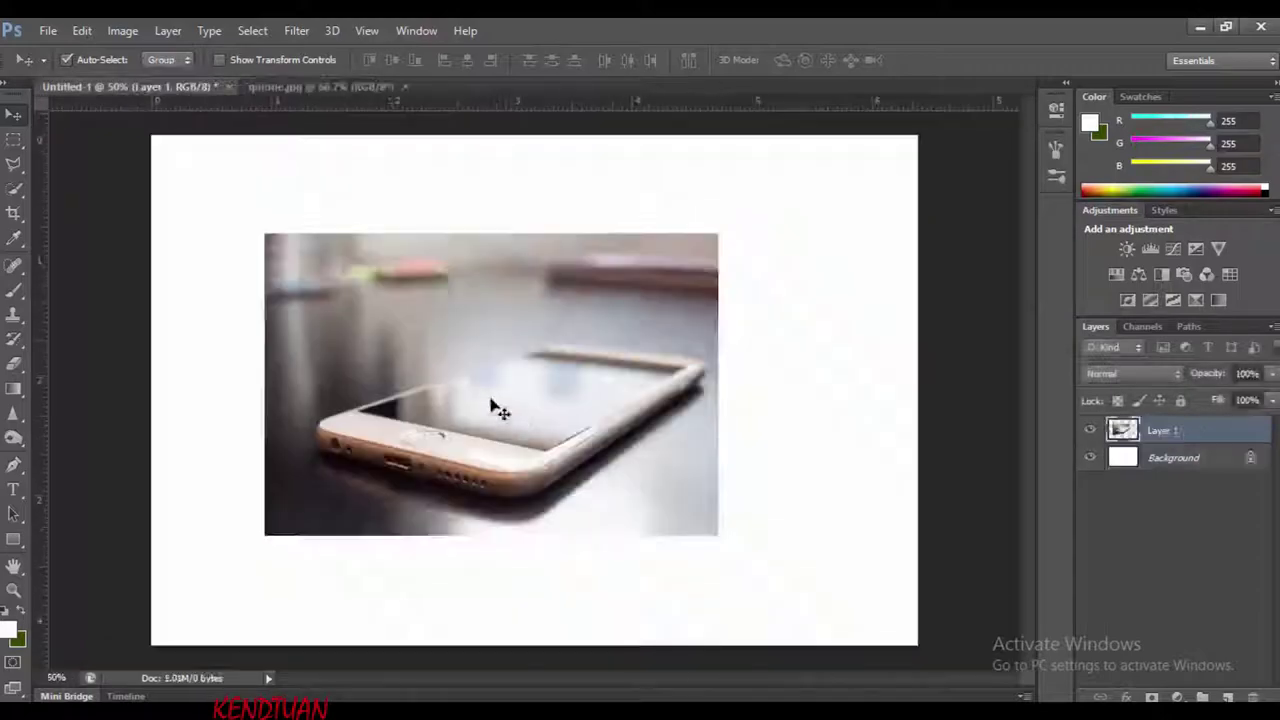
Drag the iPhone photo into Untitled-1 and scale it to fill the canvas
{"action": "left_click_drag", "start_coordinate": [490, 405], "coordinate": [394, 329]}
{"action": "key", "text": "ctrl+t"}
{"action": "left_click_drag", "start_coordinate": [606, 437], "coordinate": [918, 645]}
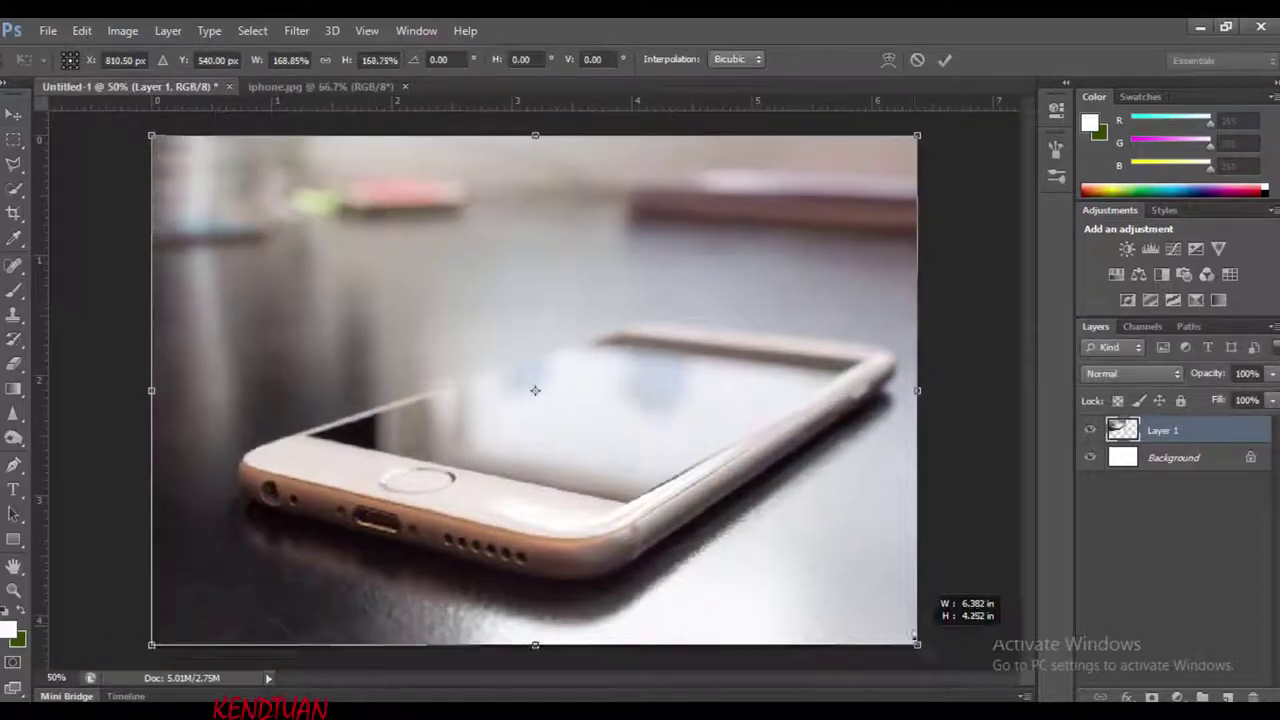
{"action": "key", "text": "Return"}
Open laudai.png as its own document, then return to the Untitled-1 composition
{"action": "left_click", "coordinate": [48, 30]}
{"action": "left_click", "coordinate": [60, 69]}
{"action": "scroll", "coordinate": [640, 400], "scroll_direction": "down", "scroll_amount": 5}
{"action": "left_click", "coordinate": [686, 195]}
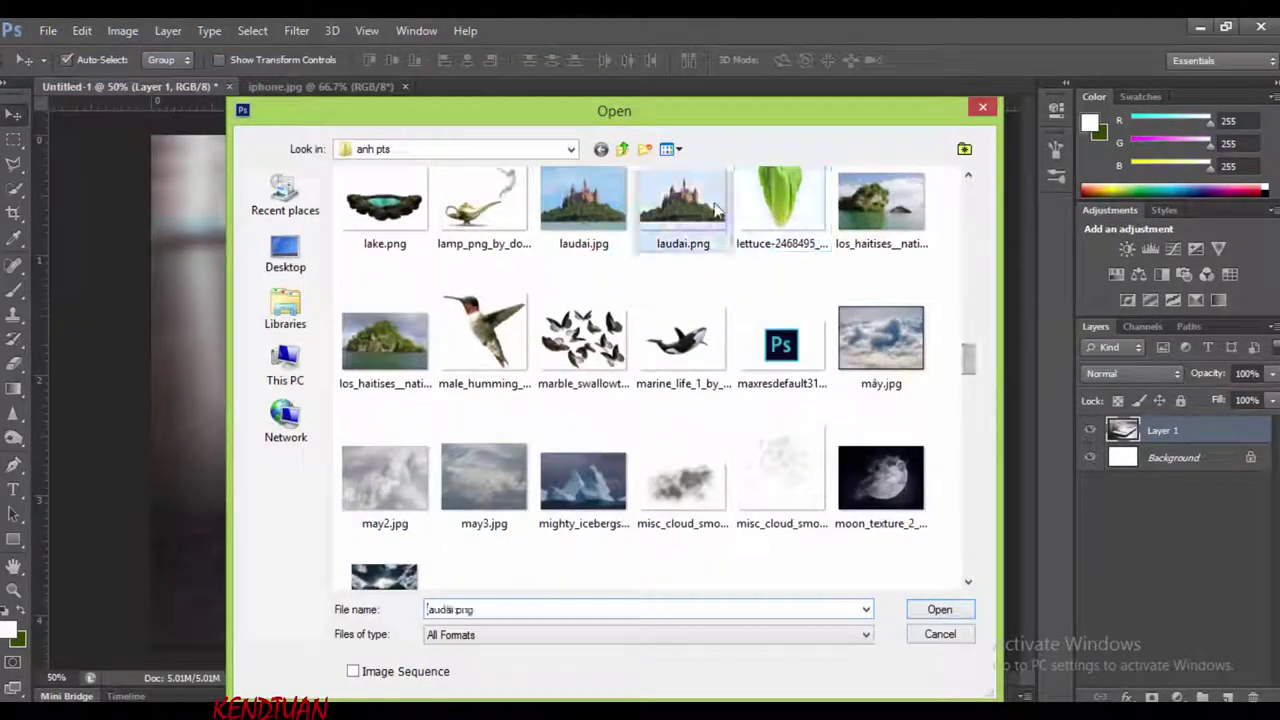
{"action": "double_click", "coordinate": [686, 195]}
{"action": "key", "text": "ctrl+Tab"}
{"action": "key", "text": "ctrl+Tab"}
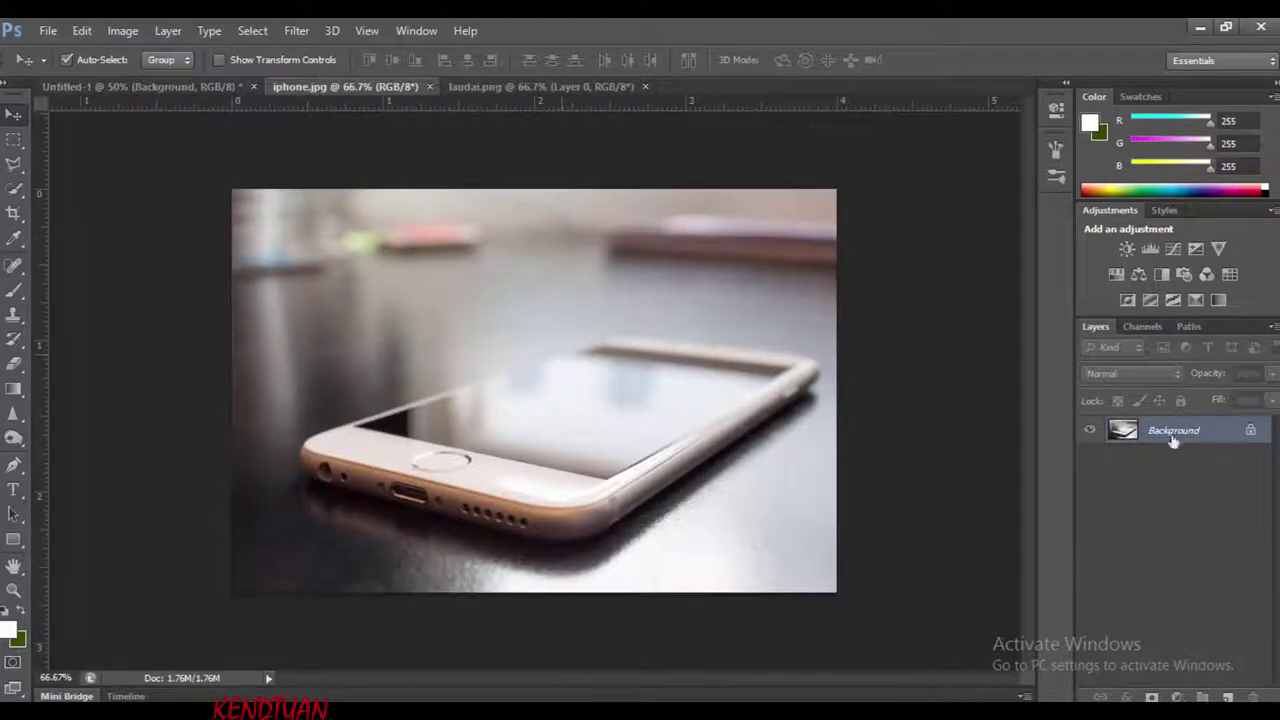
{"action": "left_click", "coordinate": [130, 86]}
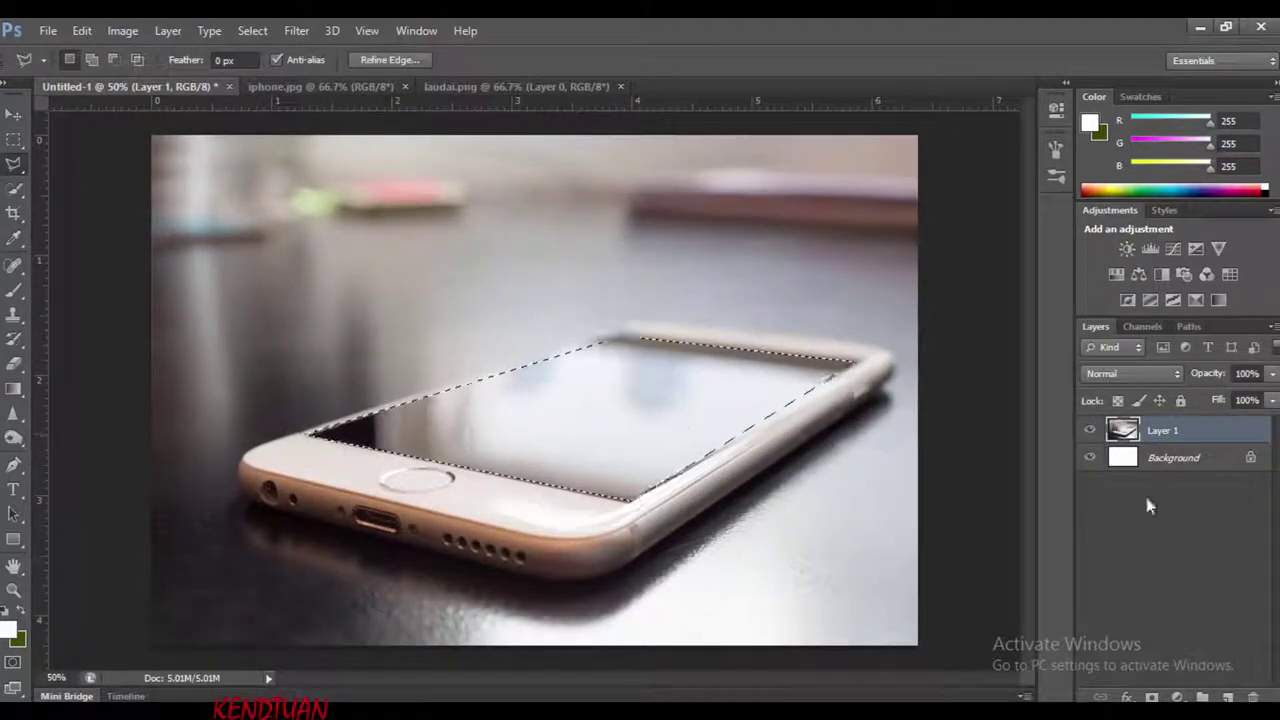
Copy the phone screen onto its own layer and bring the castle image into the composition
{"action": "left_click_drag", "start_coordinate": [456, 88], "coordinate": [557, 298]}
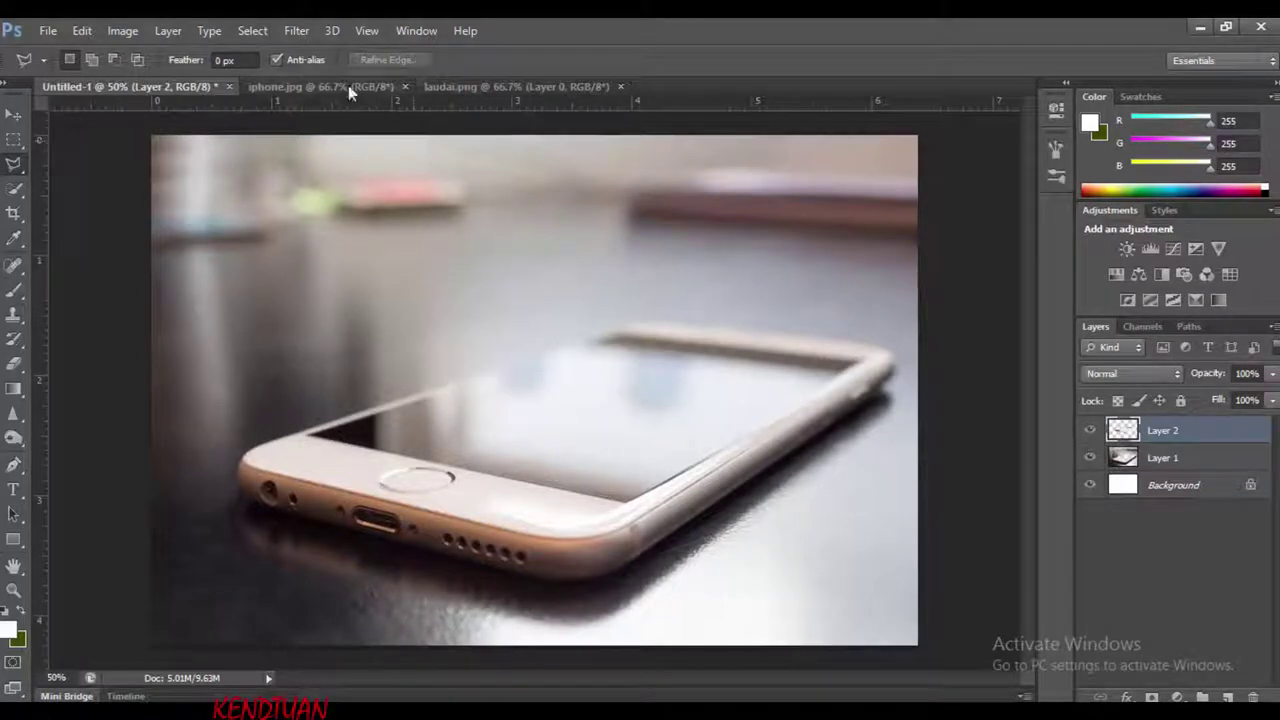
{"action": "left_click", "coordinate": [515, 86]}
{"action": "left_click_drag", "start_coordinate": [560, 400], "coordinate": [519, 370]}
Scale the castle shorter and position it so its base sits on the phone screen
{"action": "key", "text": "ctrl+t"}
{"action": "mouse_move", "coordinate": [600, 330]}
{"action": "left_mouse_down"}
{"action": "mouse_move", "coordinate": [697, 376]}
{"action": "mouse_move", "coordinate": [560, 365]}
{"action": "mouse_move", "coordinate": [522, 380]}
{"action": "left_mouse_up"}
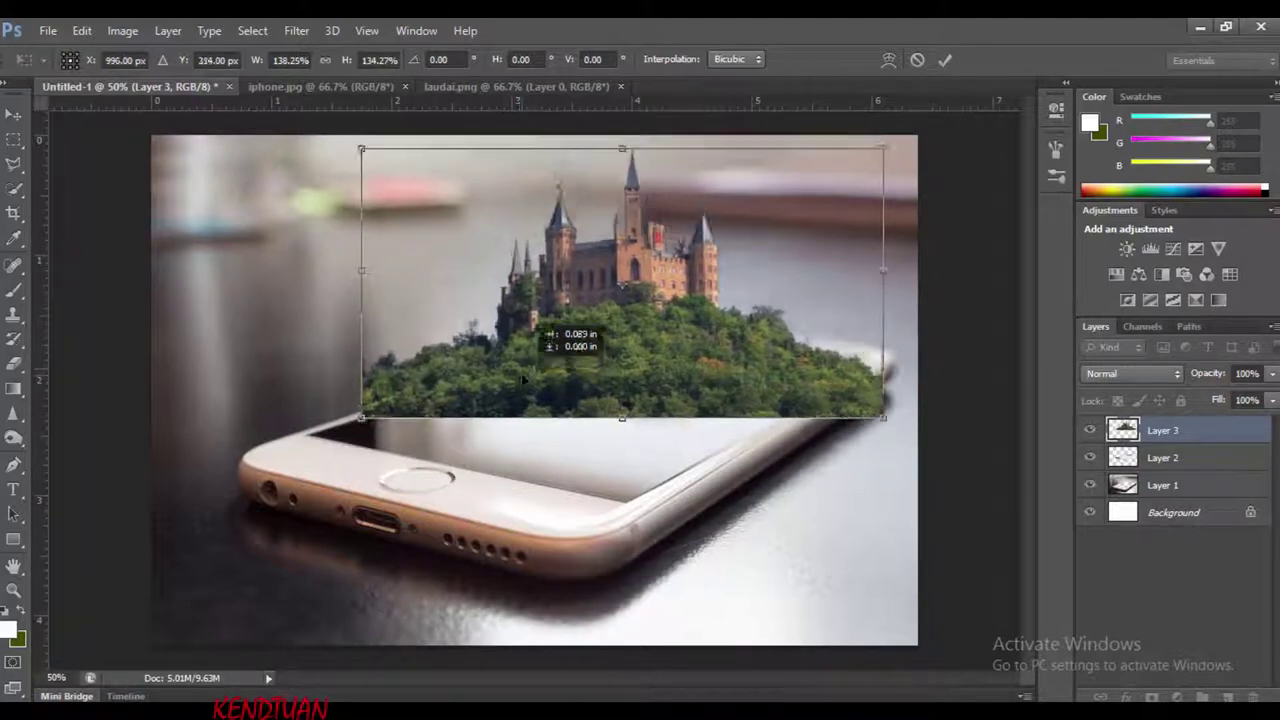
{"action": "left_click_drag", "start_coordinate": [624, 149], "coordinate": [624, 163]}
{"action": "left_click_drag", "start_coordinate": [830, 350], "coordinate": [845, 340]}
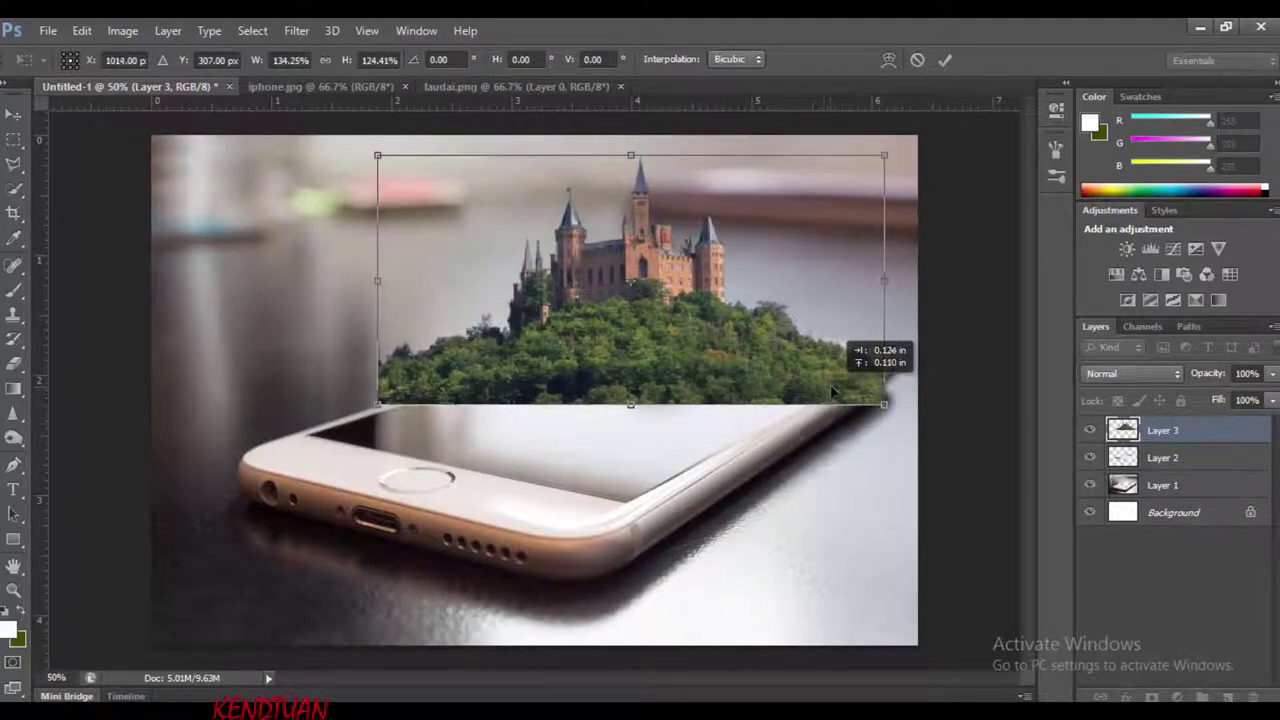
{"action": "key", "text": "Return"}
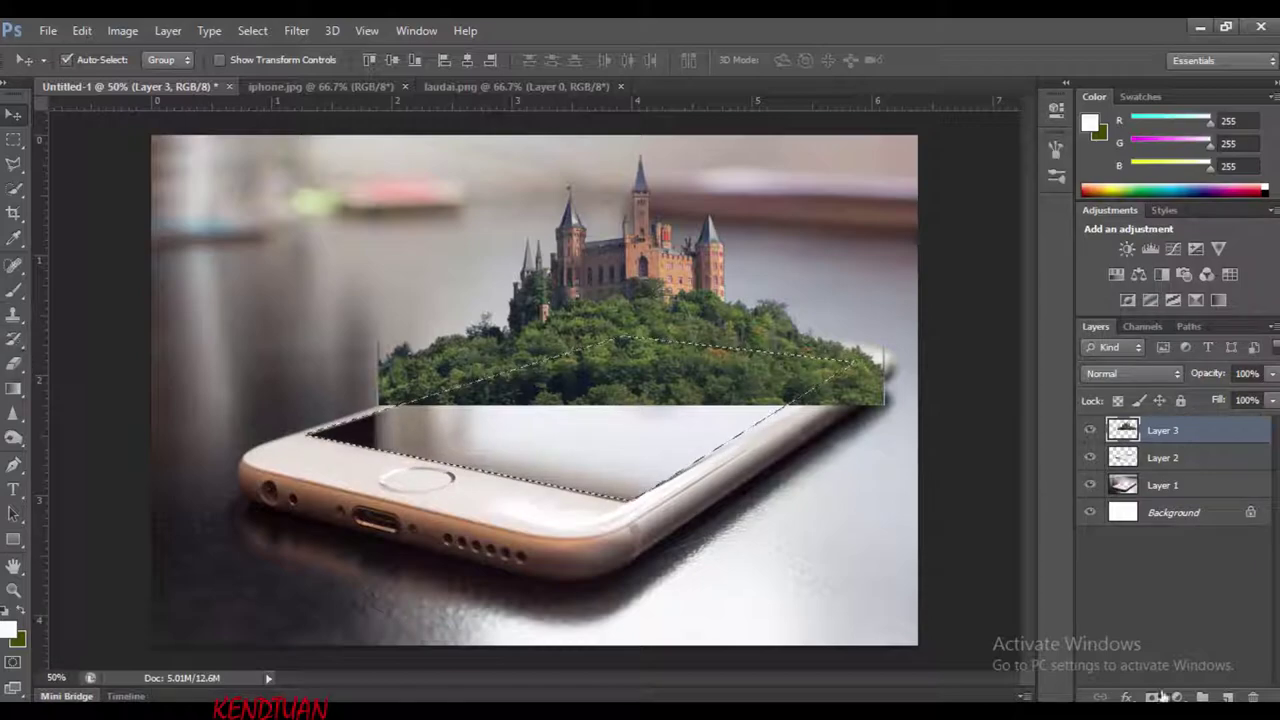
Erase the trees sticking out past the phone's left edge
{"action": "key", "text": "e"}
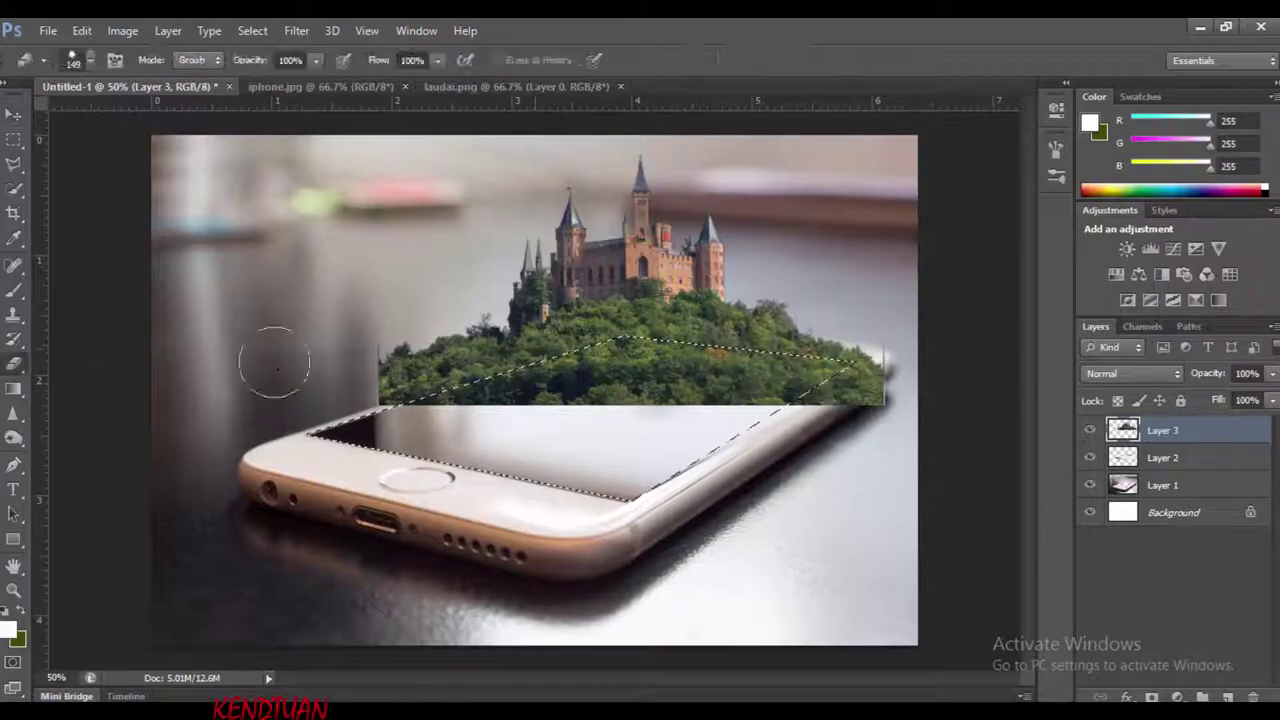
{"action": "right_click", "coordinate": [386, 340]}
{"action": "key", "text": "ctrl+plus"}
{"action": "key", "text": "ctrl+plus"}
{"action": "key", "text": "ctrl+plus"}
{"action": "left_click_drag", "start_coordinate": [351, 373], "coordinate": [351, 459]}
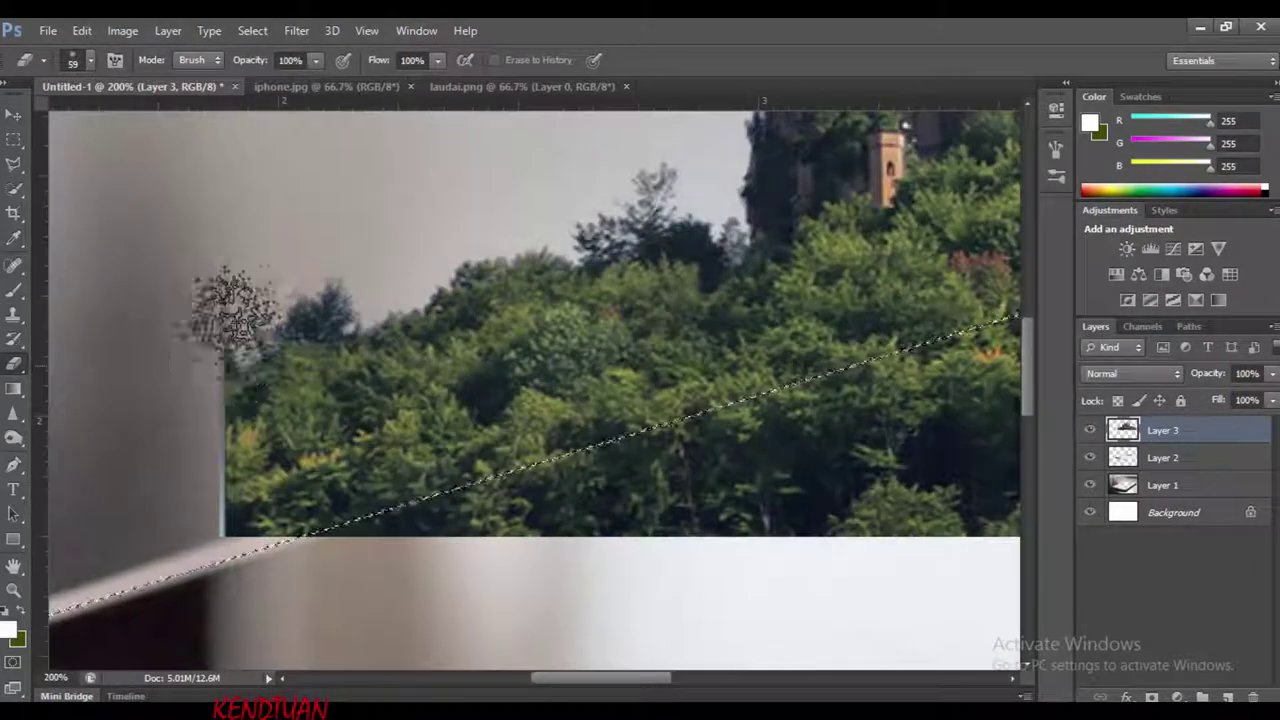
{"action": "mouse_move", "coordinate": [229, 300]}
{"action": "left_mouse_down"}
{"action": "mouse_move", "coordinate": [225, 515]}
{"action": "mouse_move", "coordinate": [258, 535]}
{"action": "left_mouse_up"}
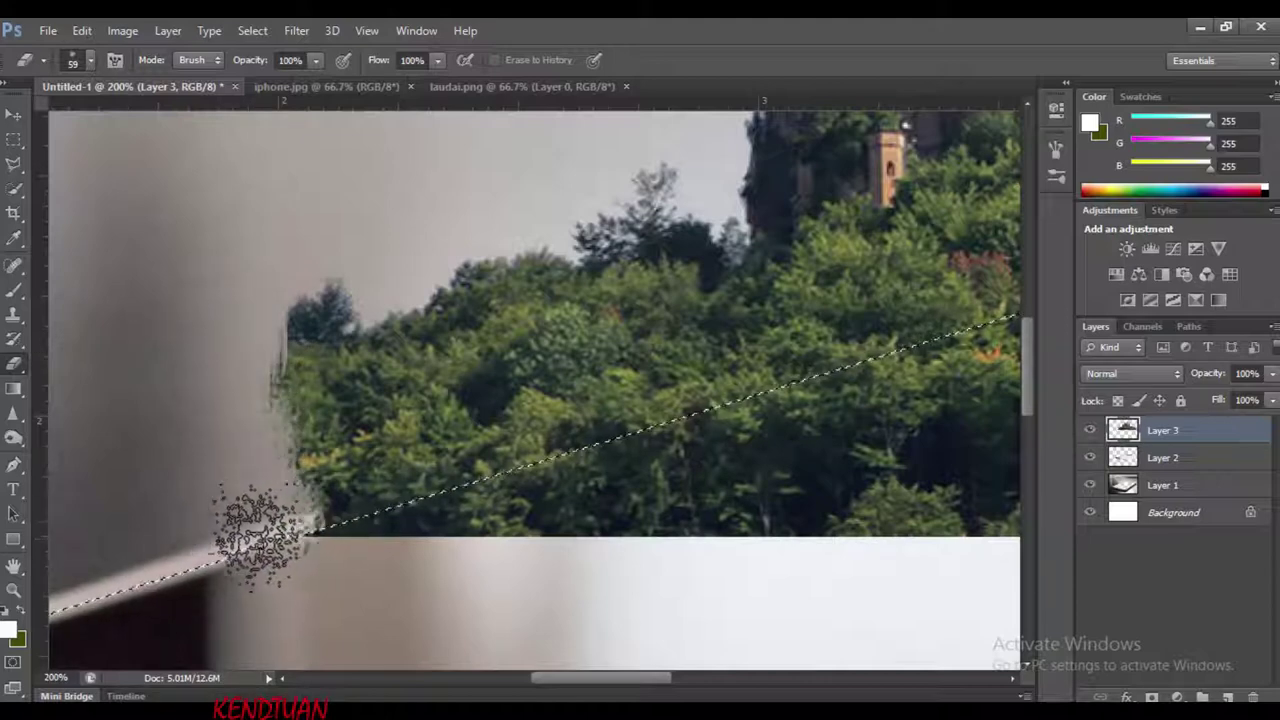
Resize the eraser brush, settling on 62 px
{"action": "right_click", "coordinate": [240, 357]}
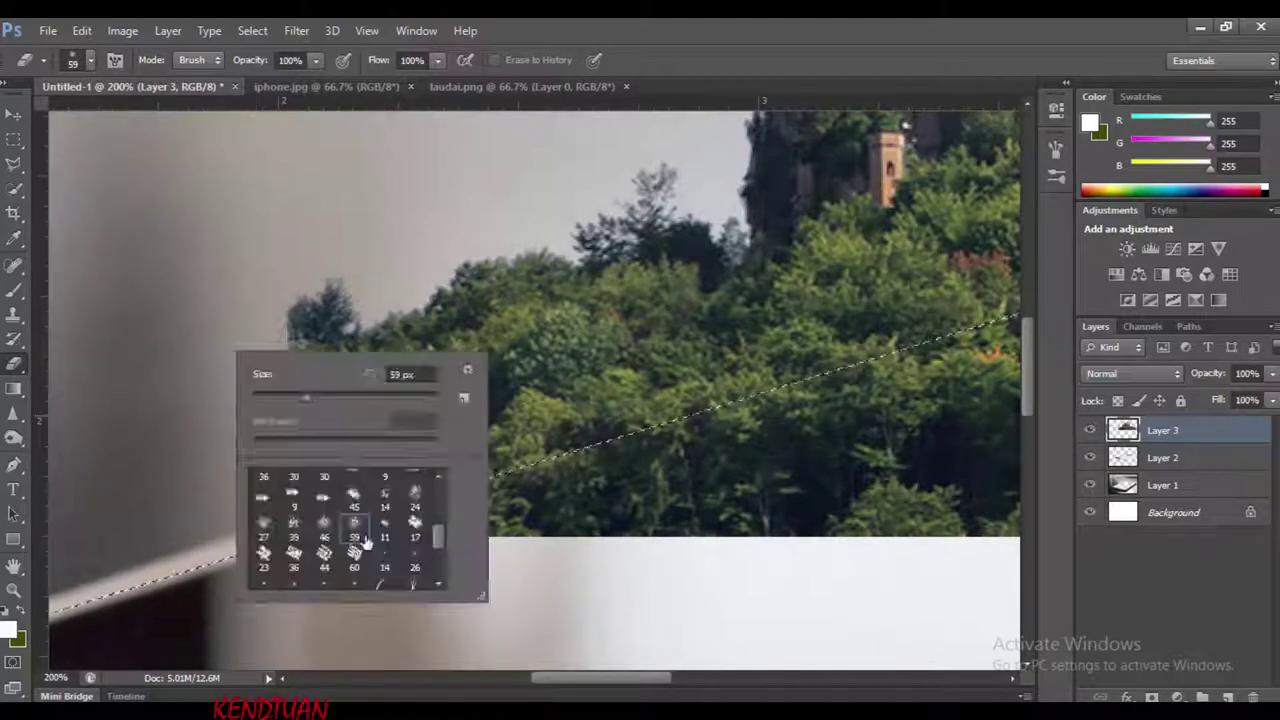
{"action": "left_click_drag", "start_coordinate": [276, 391], "coordinate": [268, 391]}
{"action": "key", "text": "Return"}
{"action": "right_click", "coordinate": [322, 393]}
{"action": "left_click_drag", "start_coordinate": [380, 437], "coordinate": [400, 437]}
{"action": "key", "text": "Return"}
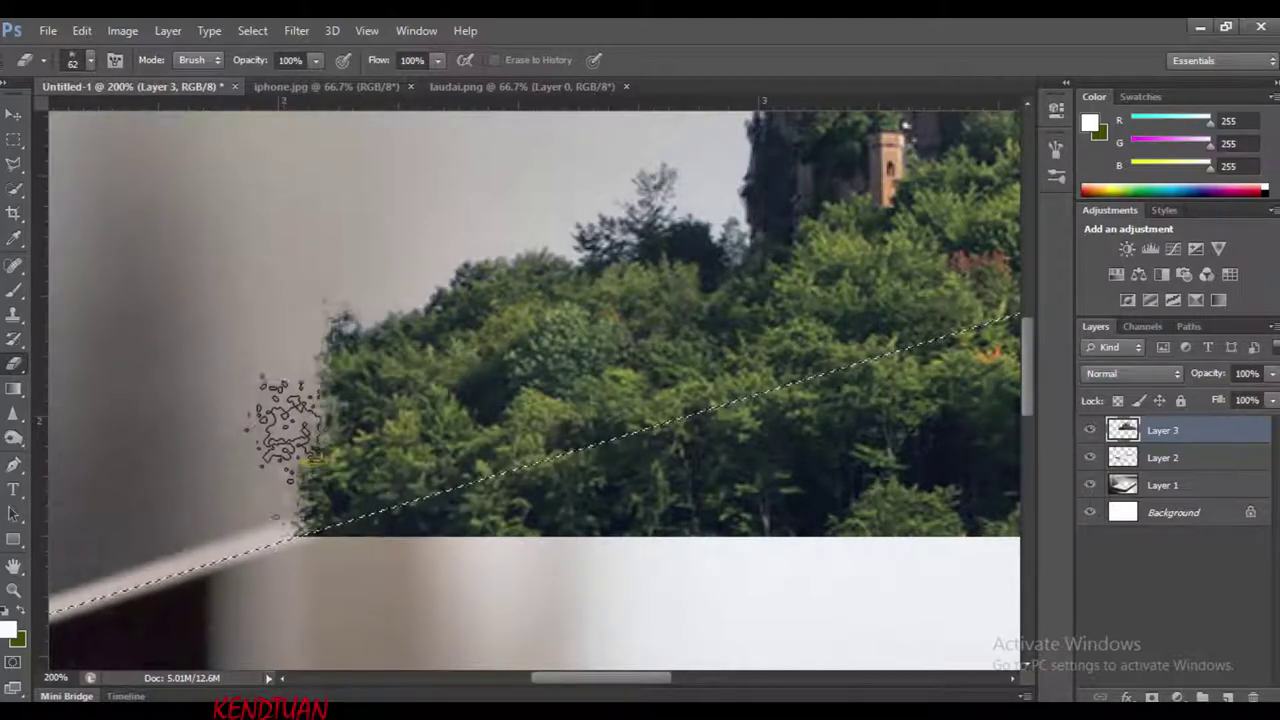
Erase the trees overlapping the phone's right edge and deselect the screen
{"action": "scroll", "coordinate": [585, 320], "scroll_direction": "right", "scroll_amount": 10}
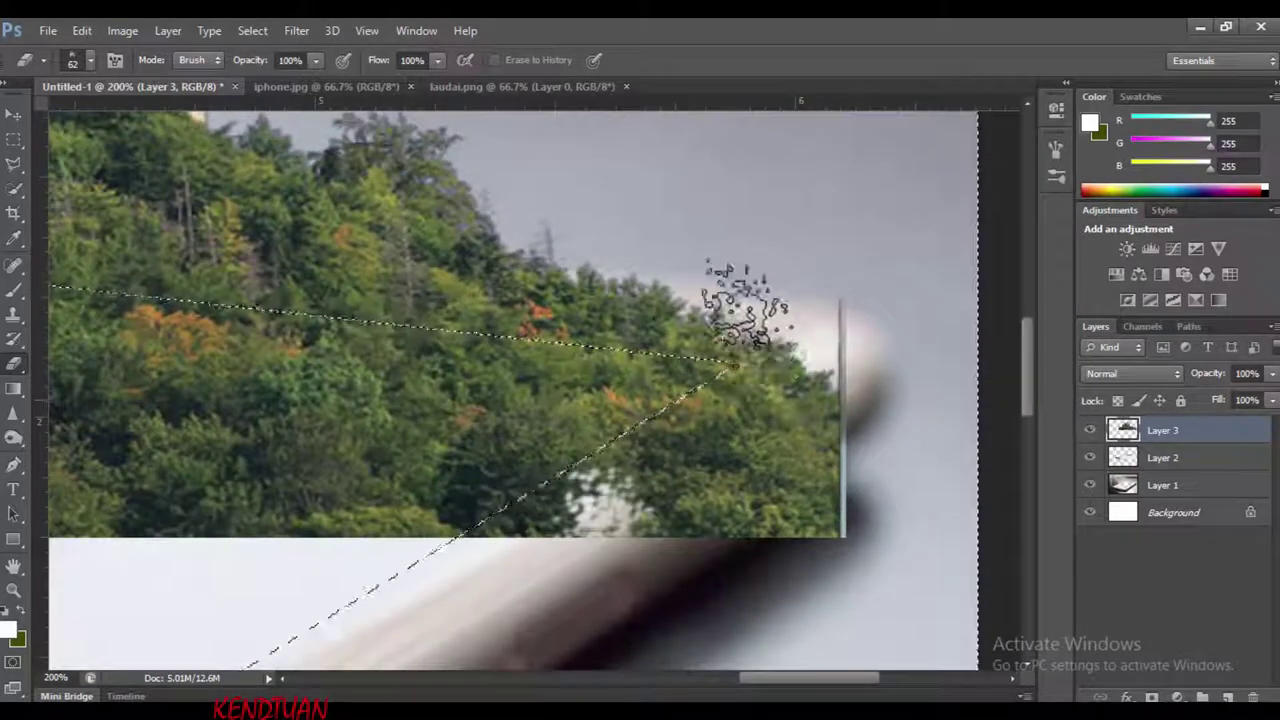
{"action": "mouse_move", "coordinate": [735, 455]}
{"action": "left_mouse_down"}
{"action": "mouse_move", "coordinate": [414, 557]}
{"action": "mouse_move", "coordinate": [777, 366]}
{"action": "left_mouse_up"}
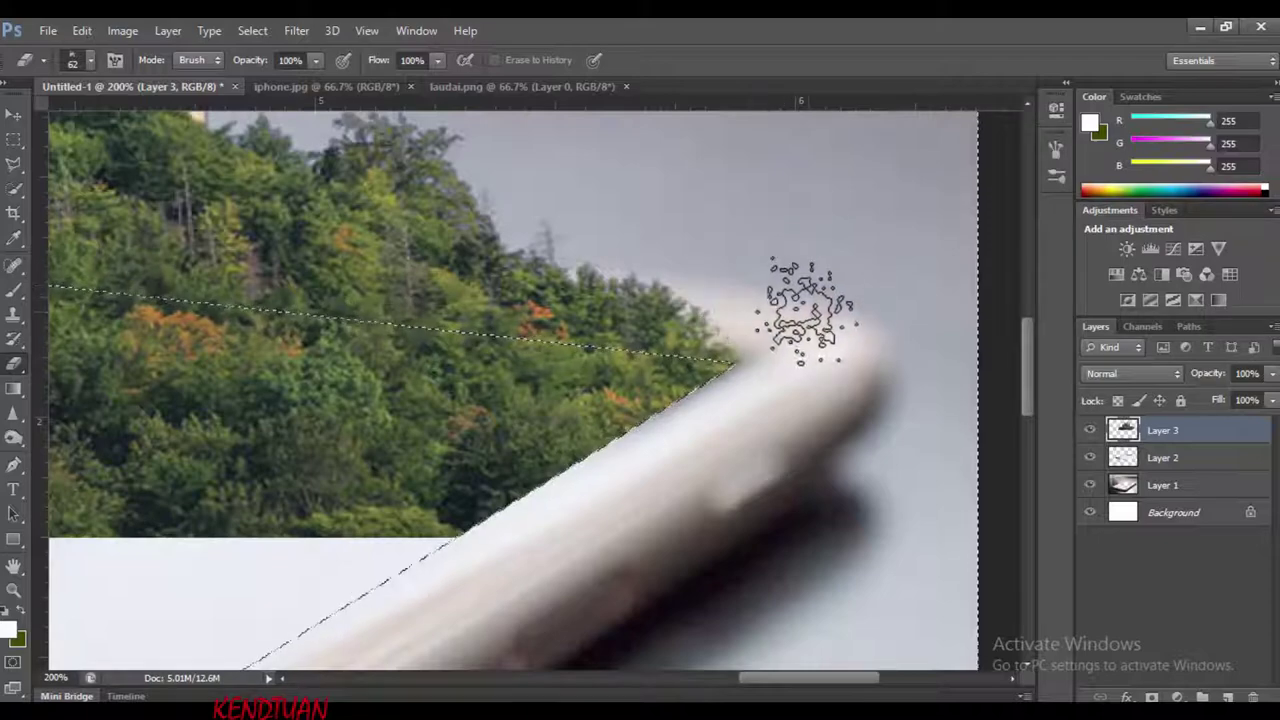
{"action": "scroll", "coordinate": [790, 290], "scroll_direction": "down", "scroll_amount": 3}
{"action": "scroll", "coordinate": [814, 286], "scroll_direction": "up", "scroll_amount": 4}
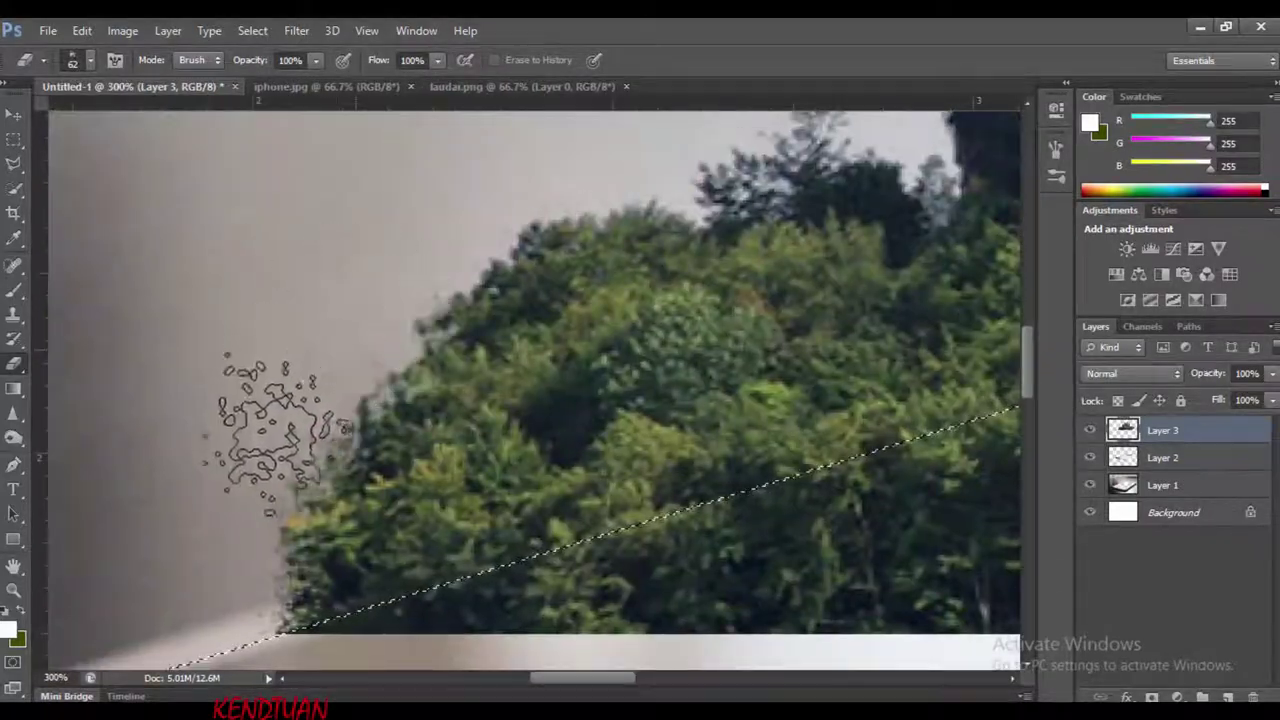
{"action": "scroll", "coordinate": [250, 490], "scroll_direction": "down", "scroll_amount": 5}
{"action": "key", "text": "ctrl+d"}
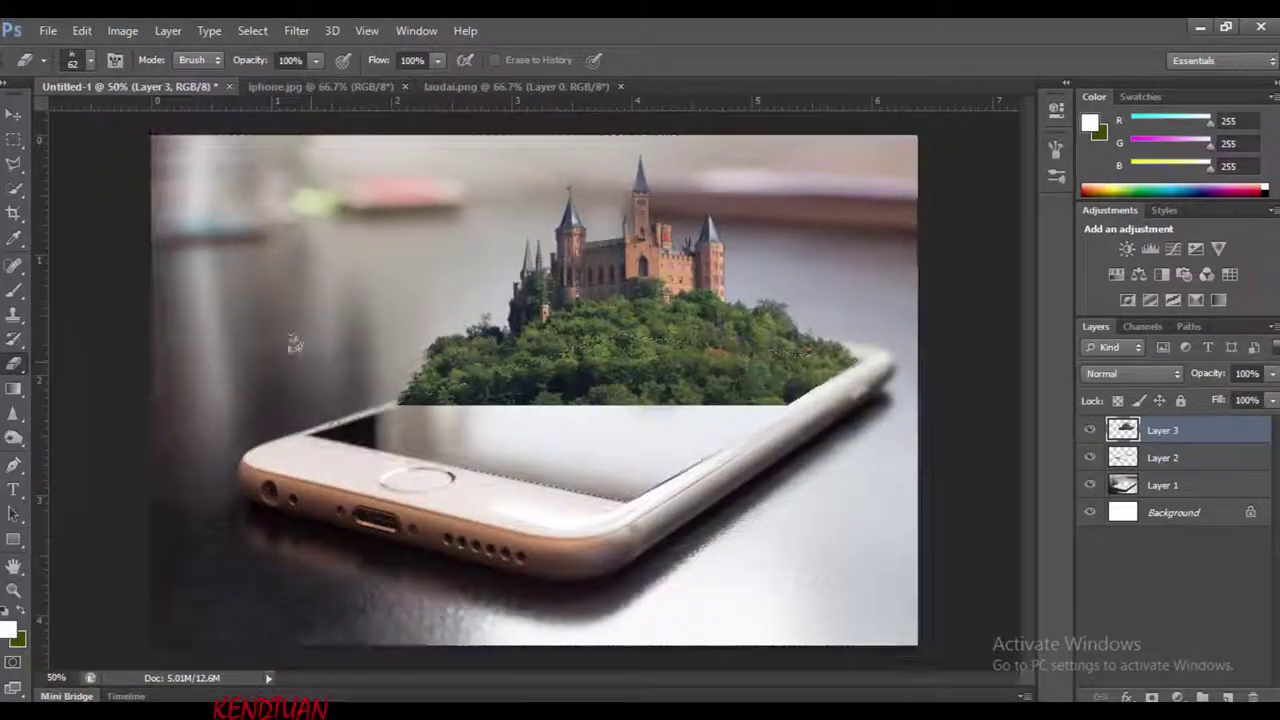
Flip the castle copy vertically and move it down as a reflection
{"action": "key", "text": "ctrl+t"}
{"action": "right_click", "coordinate": [760, 370]}
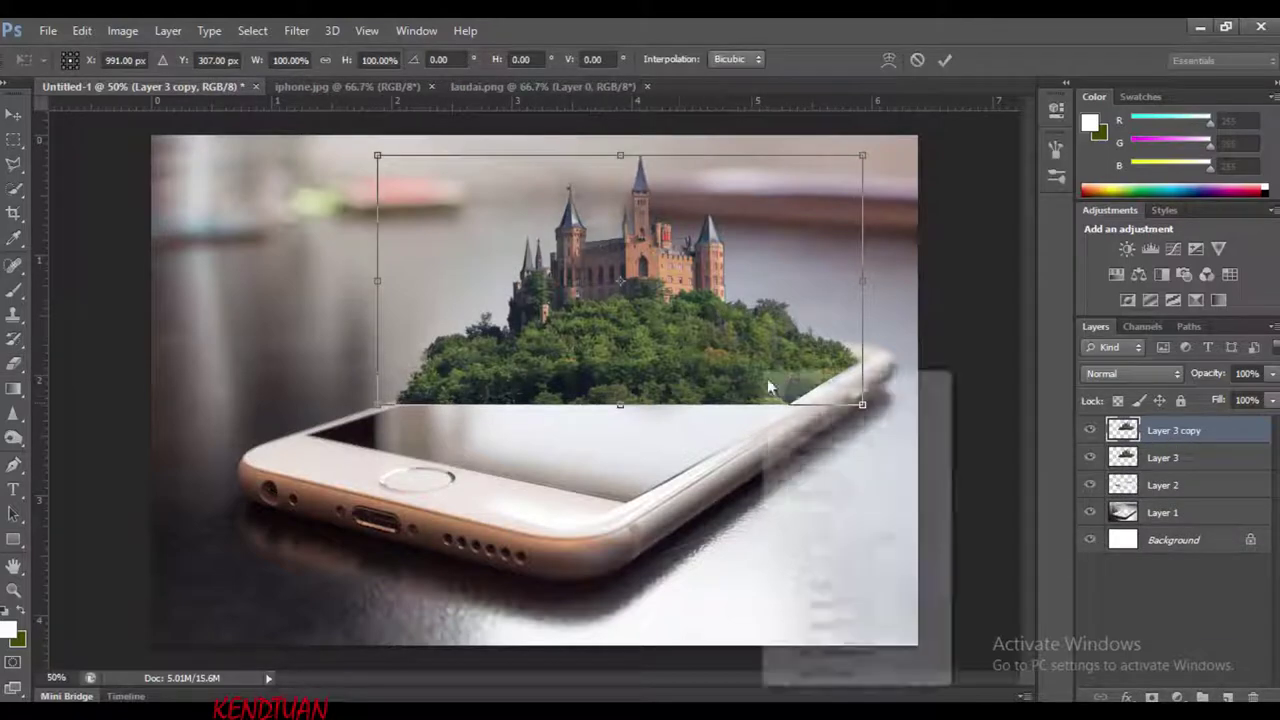
{"action": "left_click", "coordinate": [800, 680]}
{"action": "left_click_drag", "start_coordinate": [662, 280], "coordinate": [662, 530]}
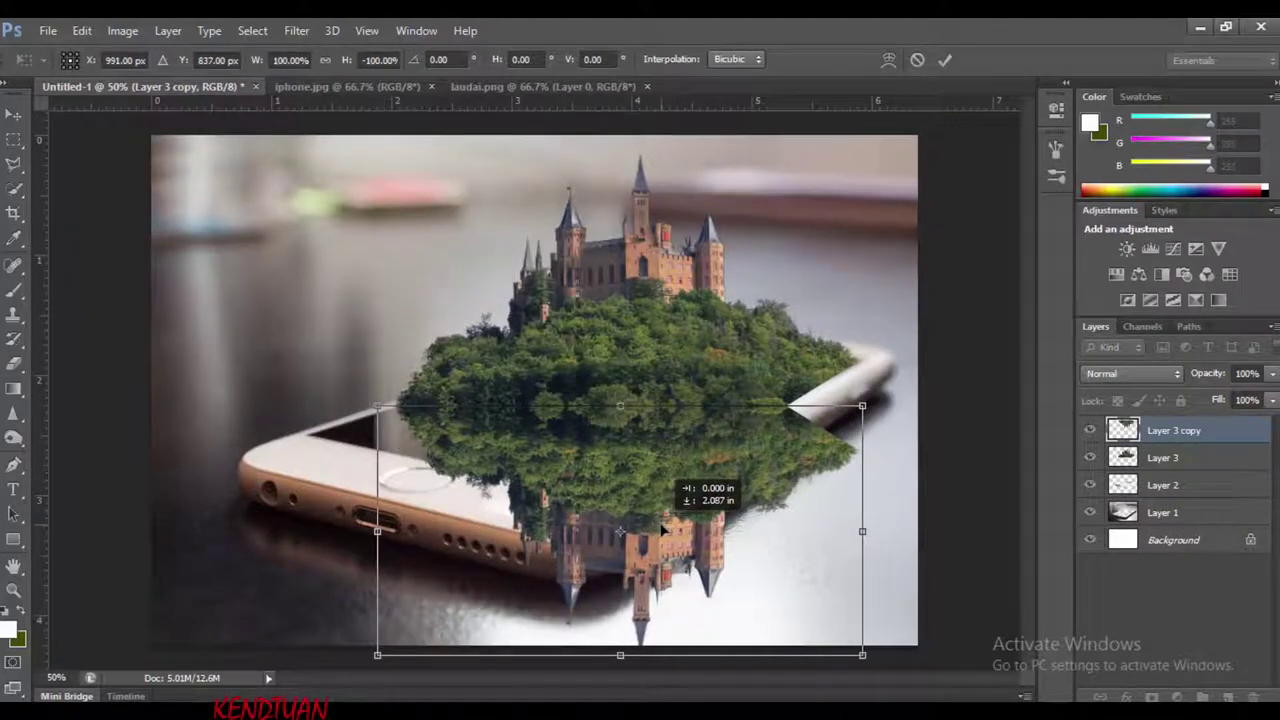
{"action": "key", "text": "Return"}
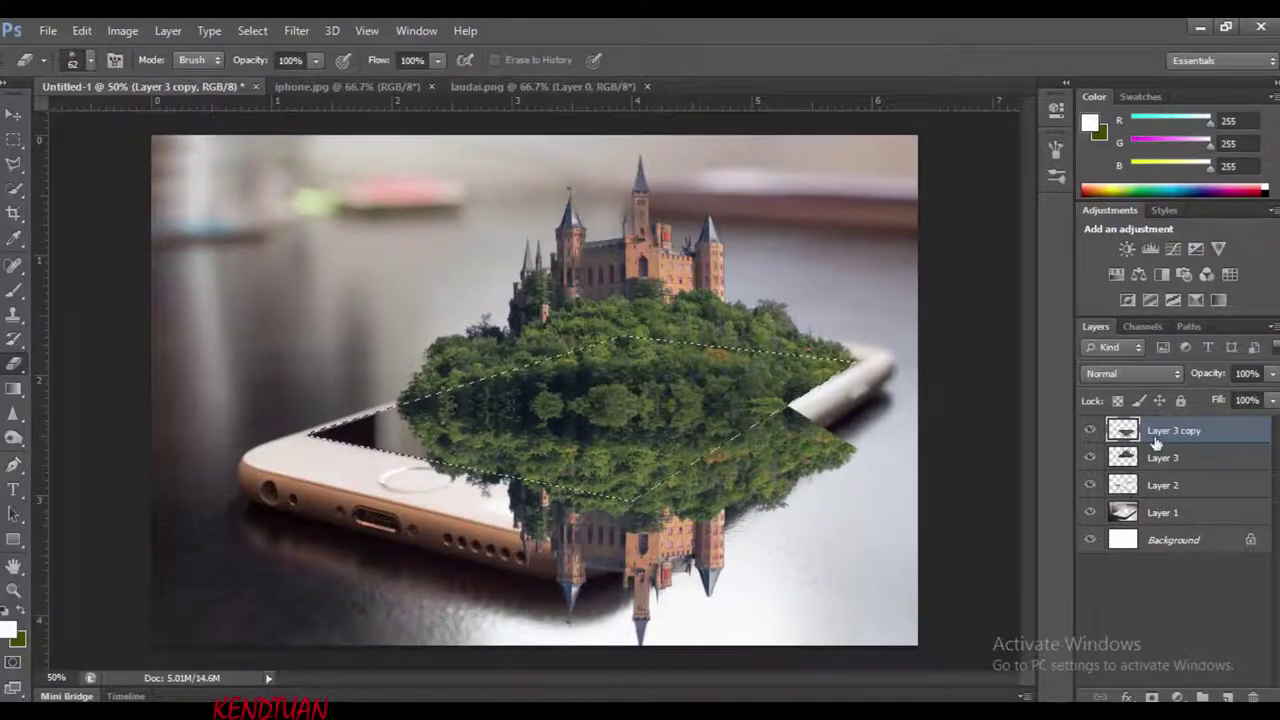
Erase the reflection outside the screen with a 189 px soft round eraser, then start a new document
{"action": "right_click", "coordinate": [560, 400]}
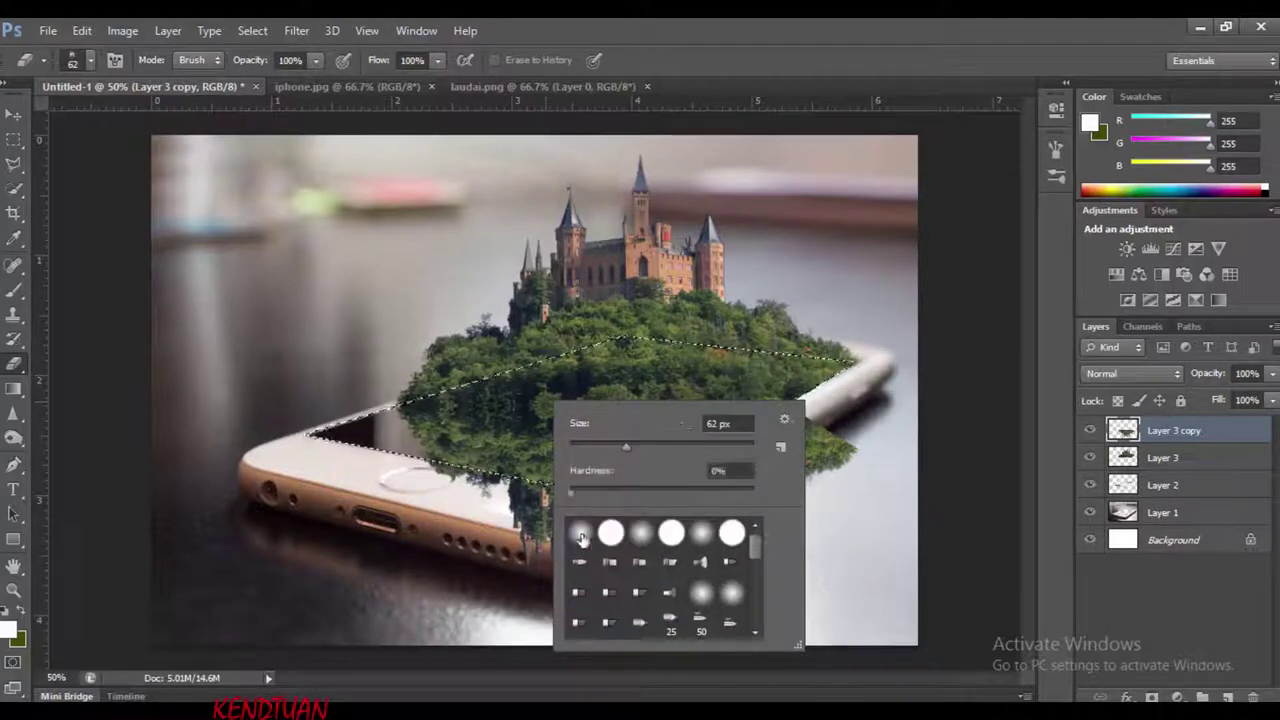
{"action": "double_click", "coordinate": [637, 535]}
{"action": "right_click", "coordinate": [586, 455]}
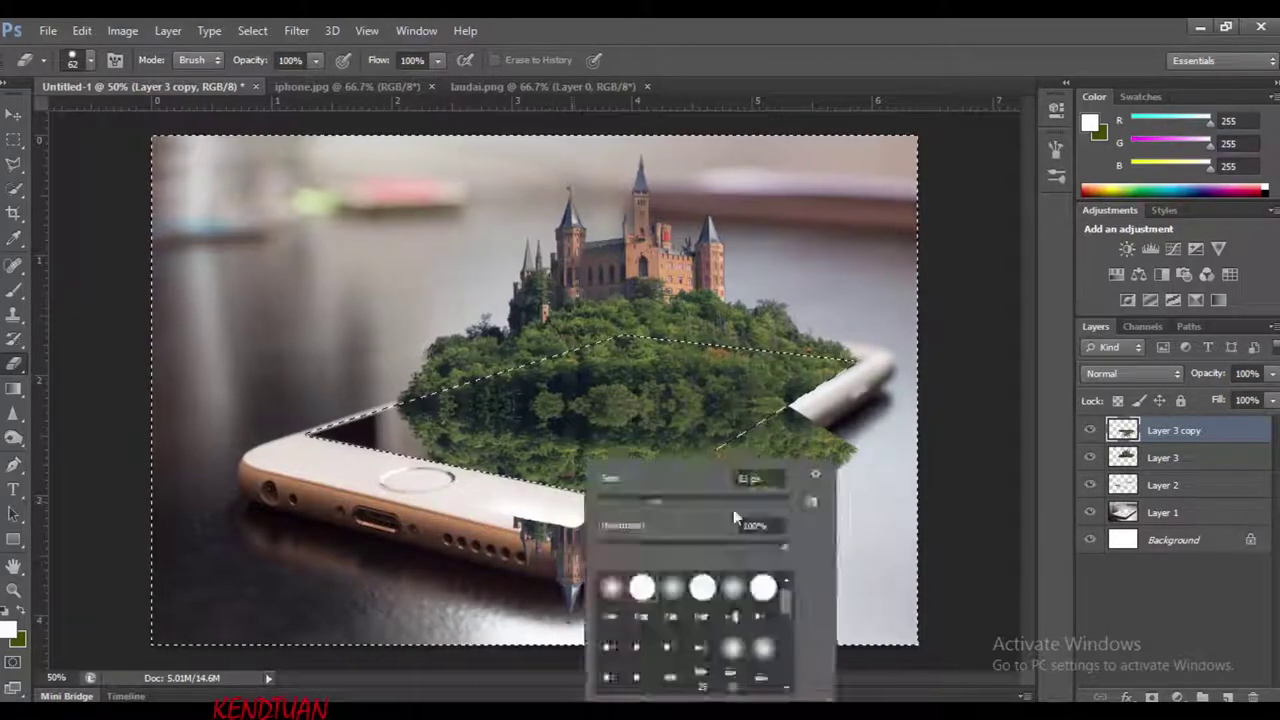
{"action": "left_click_drag", "start_coordinate": [620, 480], "coordinate": [690, 480]}
{"action": "left_click_drag", "start_coordinate": [780, 600], "coordinate": [322, 465]}
{"action": "left_click", "coordinate": [1090, 457]}
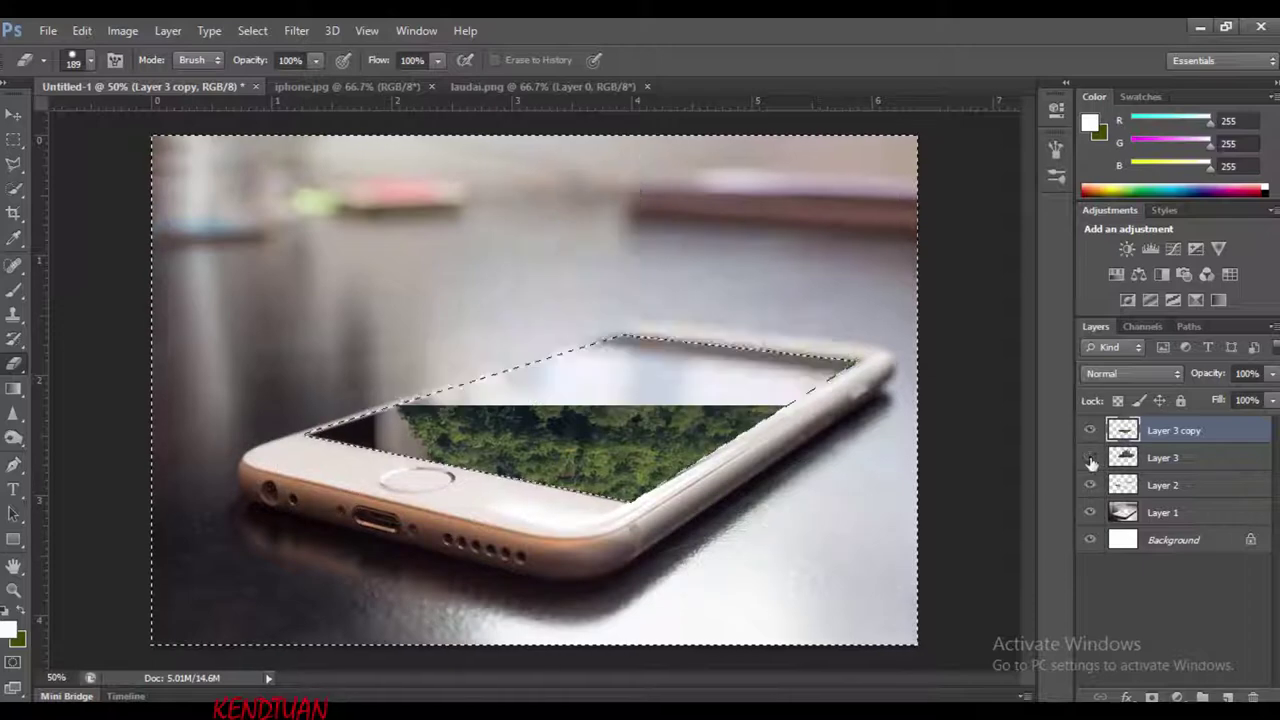
{"action": "left_click", "coordinate": [1090, 457]}
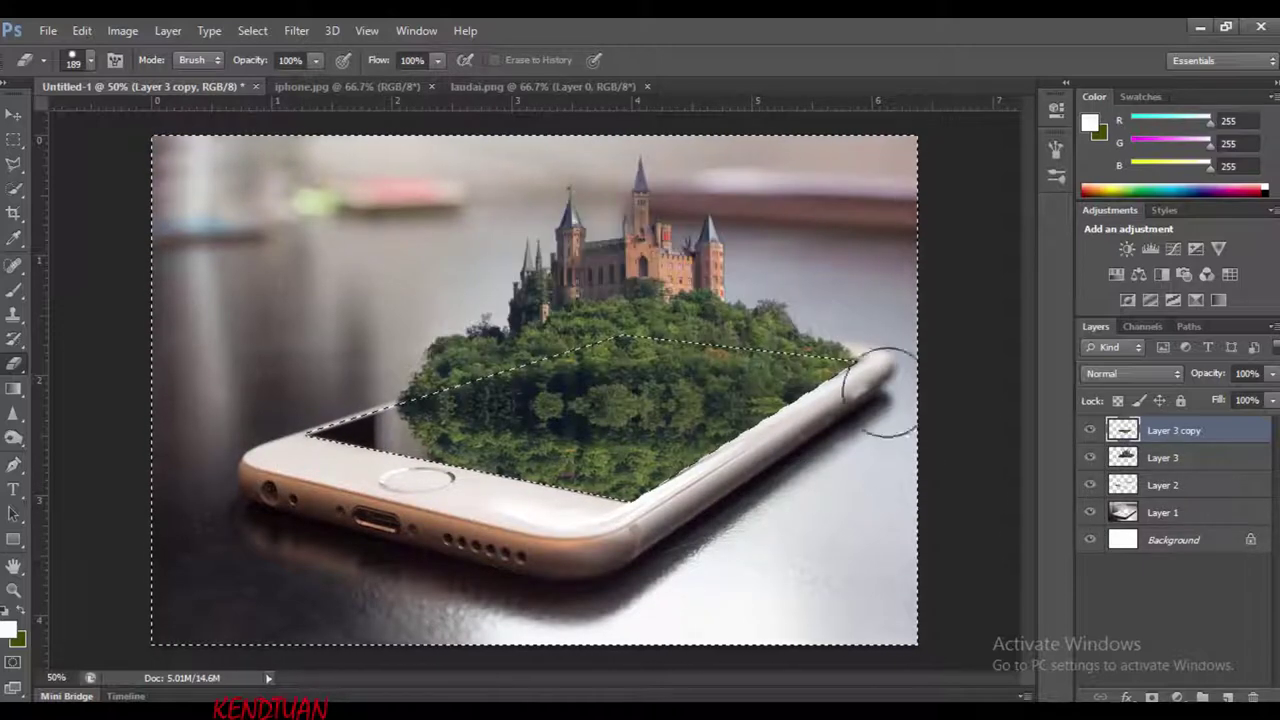
{"action": "key", "text": "ctrl+n"}
Create the new document and fill it with noise
{"action": "left_click", "coordinate": [816, 183]}
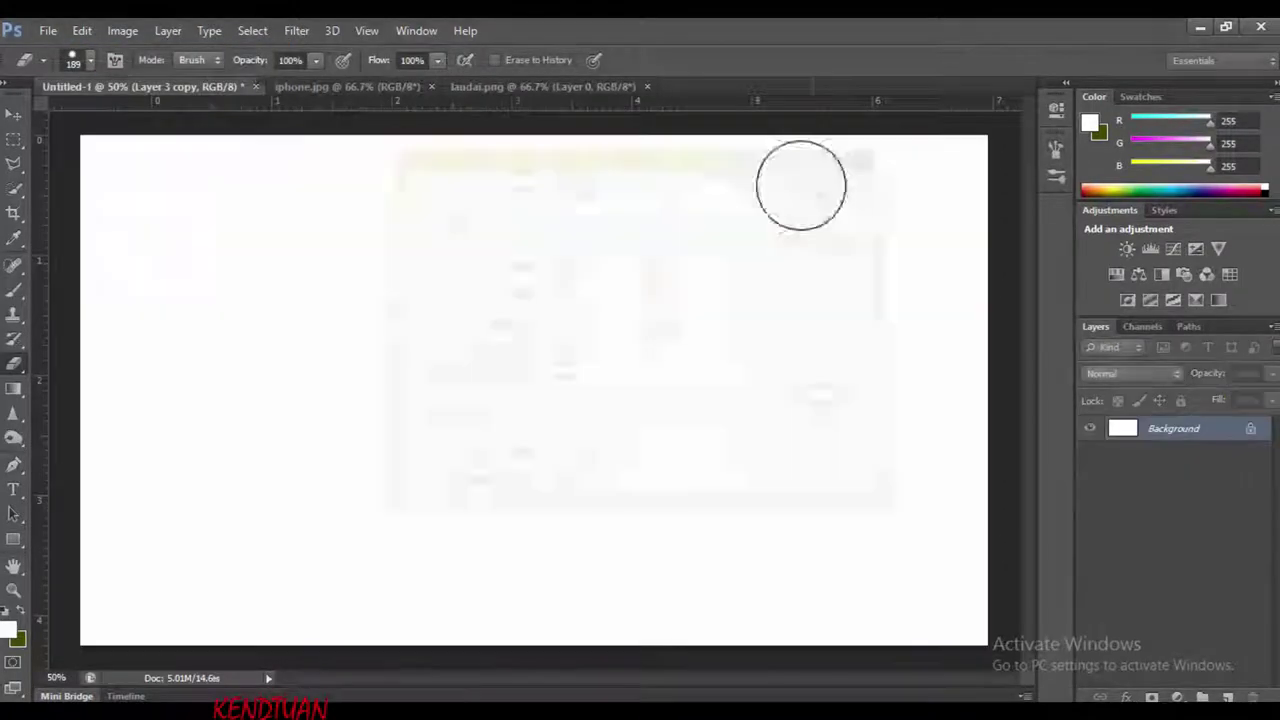
{"action": "left_click", "coordinate": [296, 30]}
{"action": "left_click", "coordinate": [560, 254]}
{"action": "left_click", "coordinate": [744, 156]}
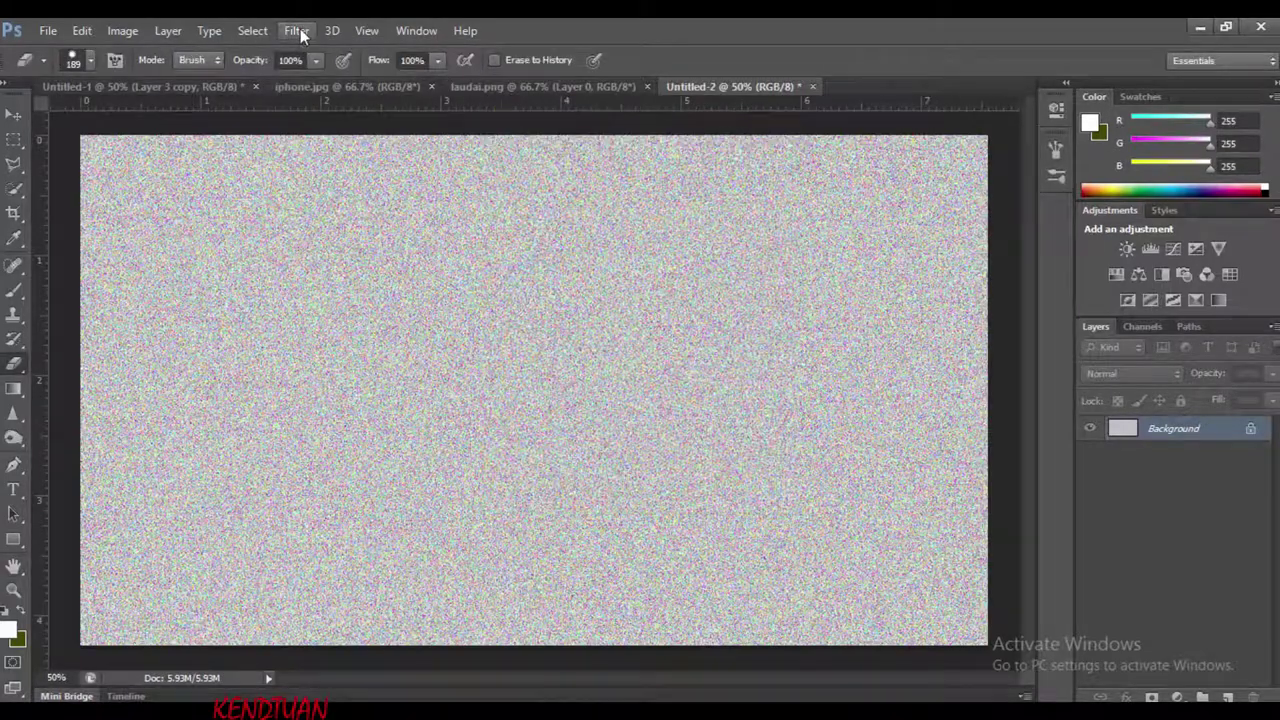
Boost the noise contrast with a steep Curves adjustment
{"action": "left_click", "coordinate": [283, 32]}
{"action": "left_click", "coordinate": [87, 170]}
{"action": "left_click", "coordinate": [122, 30]}
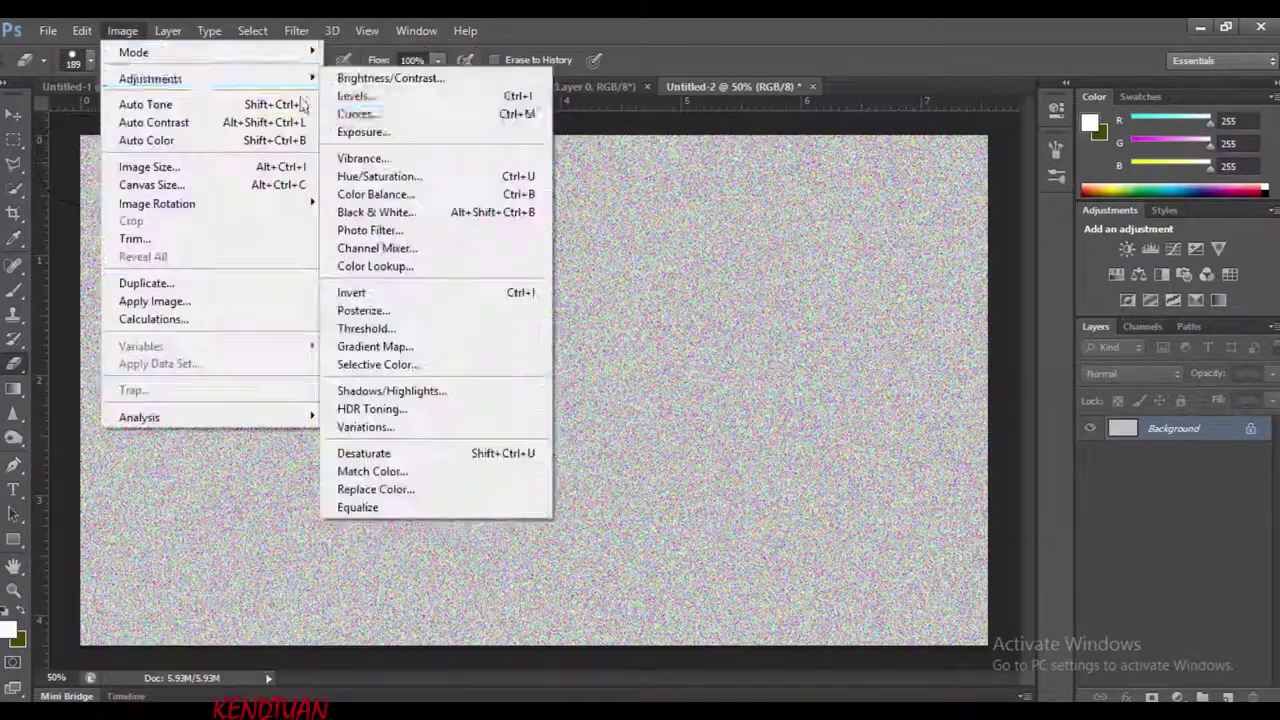
{"action": "left_click", "coordinate": [440, 115]}
{"action": "left_click_drag", "start_coordinate": [1044, 423], "coordinate": [1000, 423]}
{"action": "left_click_drag", "start_coordinate": [805, 423], "coordinate": [951, 423]}
{"action": "left_click_drag", "start_coordinate": [1000, 423], "coordinate": [987, 426]}
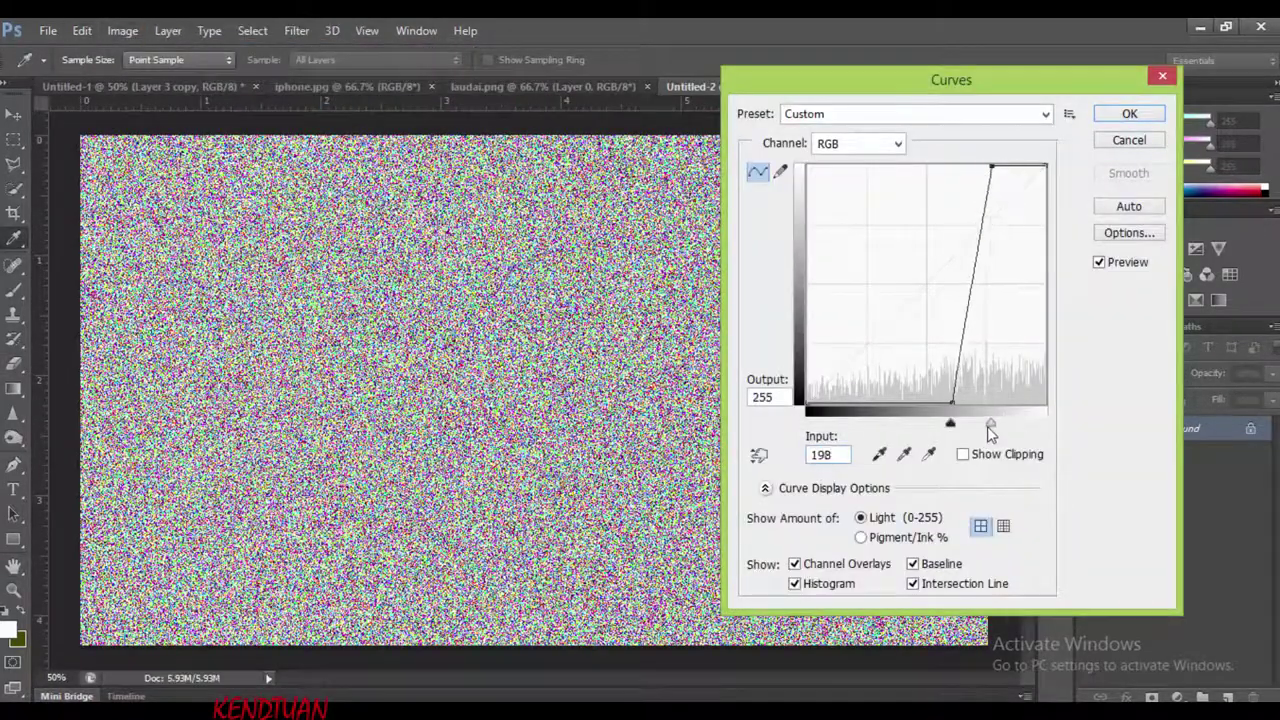
{"action": "key", "text": "Return"}
Blur the noise and boost its contrast again with Curves
{"action": "key", "text": "e"}
{"action": "left_click", "coordinate": [296, 30]}
{"action": "left_click", "coordinate": [560, 369]}
{"action": "left_click", "coordinate": [1044, 201]}
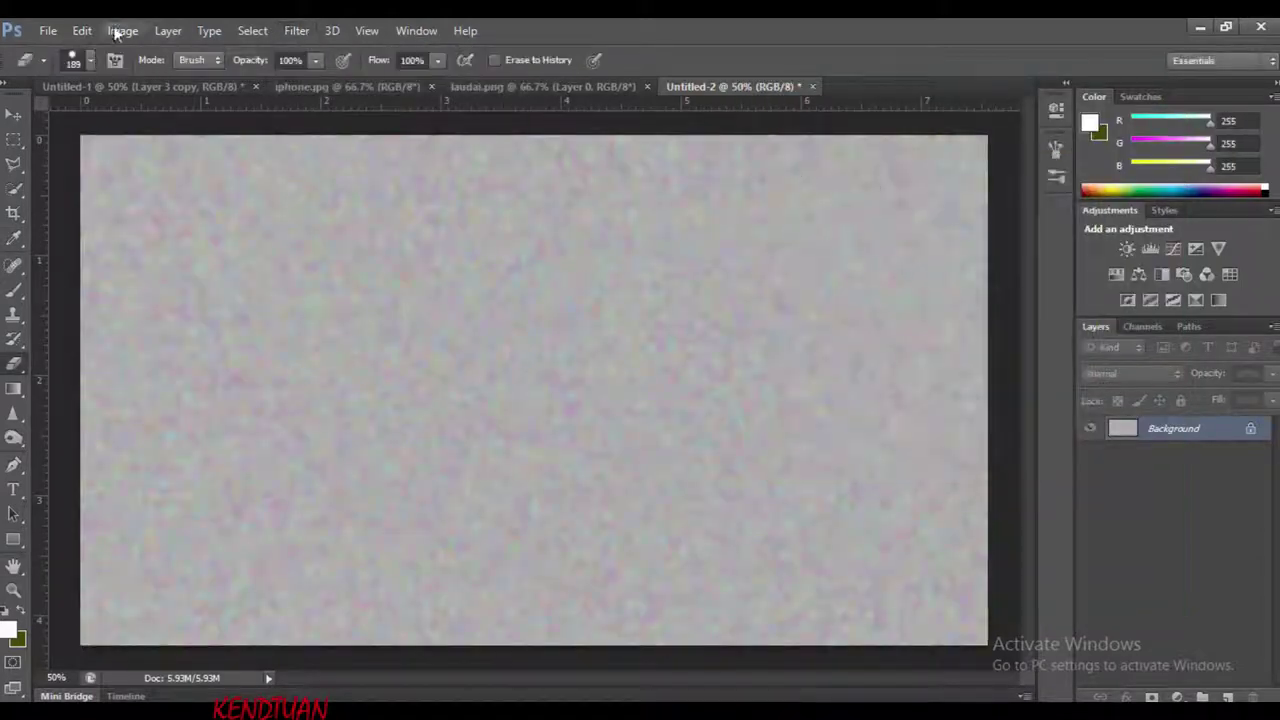
{"action": "left_click", "coordinate": [122, 30]}
{"action": "left_click", "coordinate": [393, 122]}
{"action": "left_click_drag", "start_coordinate": [903, 416], "coordinate": [986, 416]}
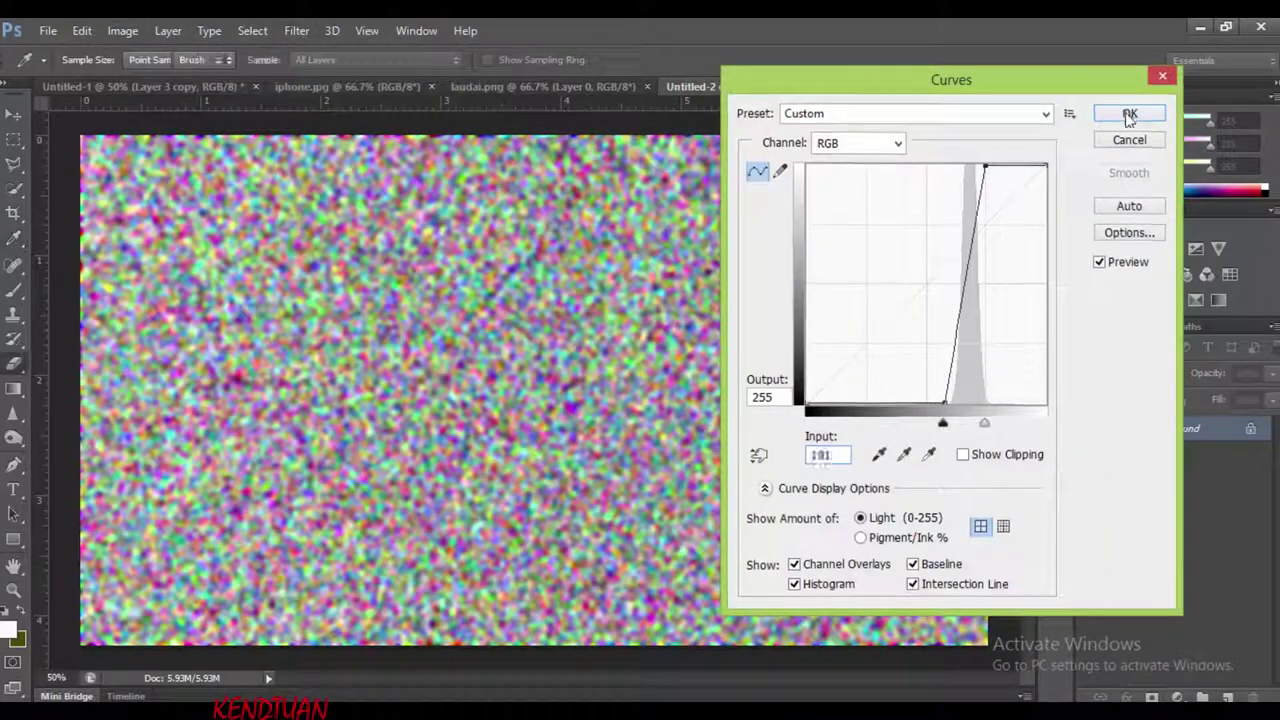
{"action": "left_click", "coordinate": [1129, 111]}
Apply the Glass and Bas Relief effects from the Filter Gallery
{"action": "left_click", "coordinate": [300, 30]}
{"action": "left_click", "coordinate": [330, 100]}
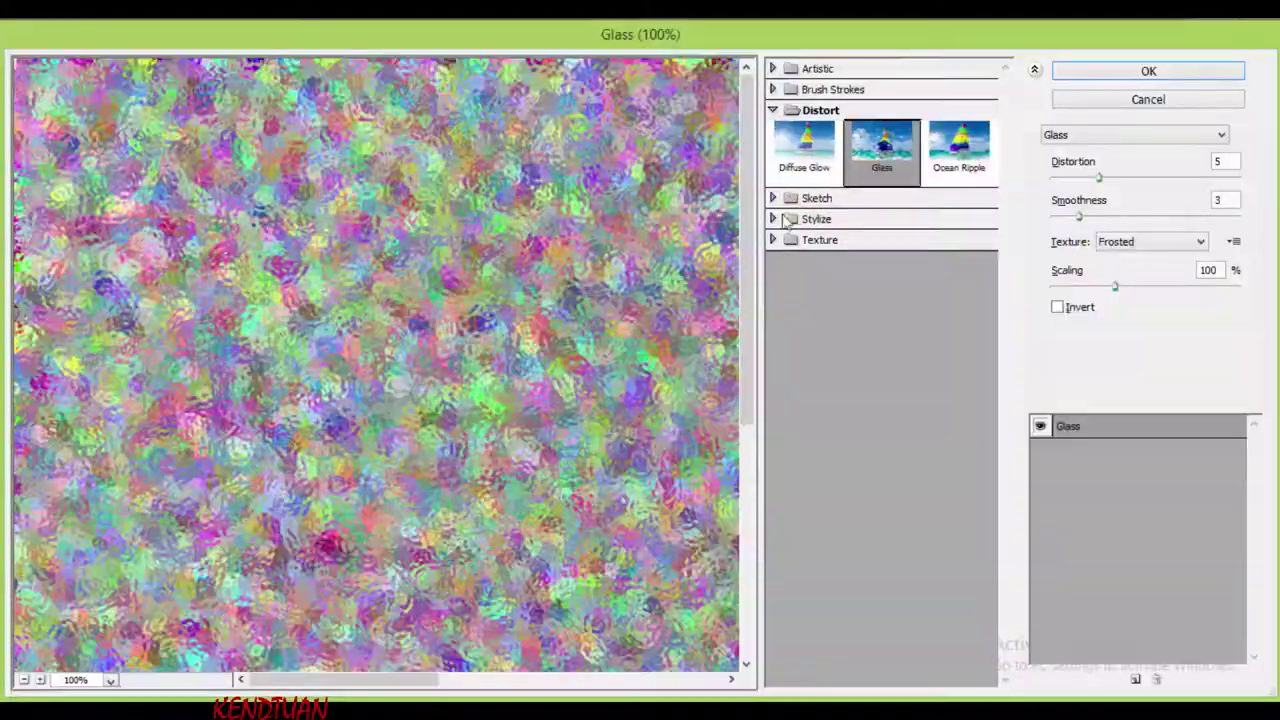
{"action": "left_click", "coordinate": [775, 198]}
Streak the texture with a Motion Blur at angle 0 and a longer distance
{"action": "left_click", "coordinate": [808, 249]}
{"action": "left_click", "coordinate": [1148, 71]}
{"action": "left_click", "coordinate": [296, 30]}
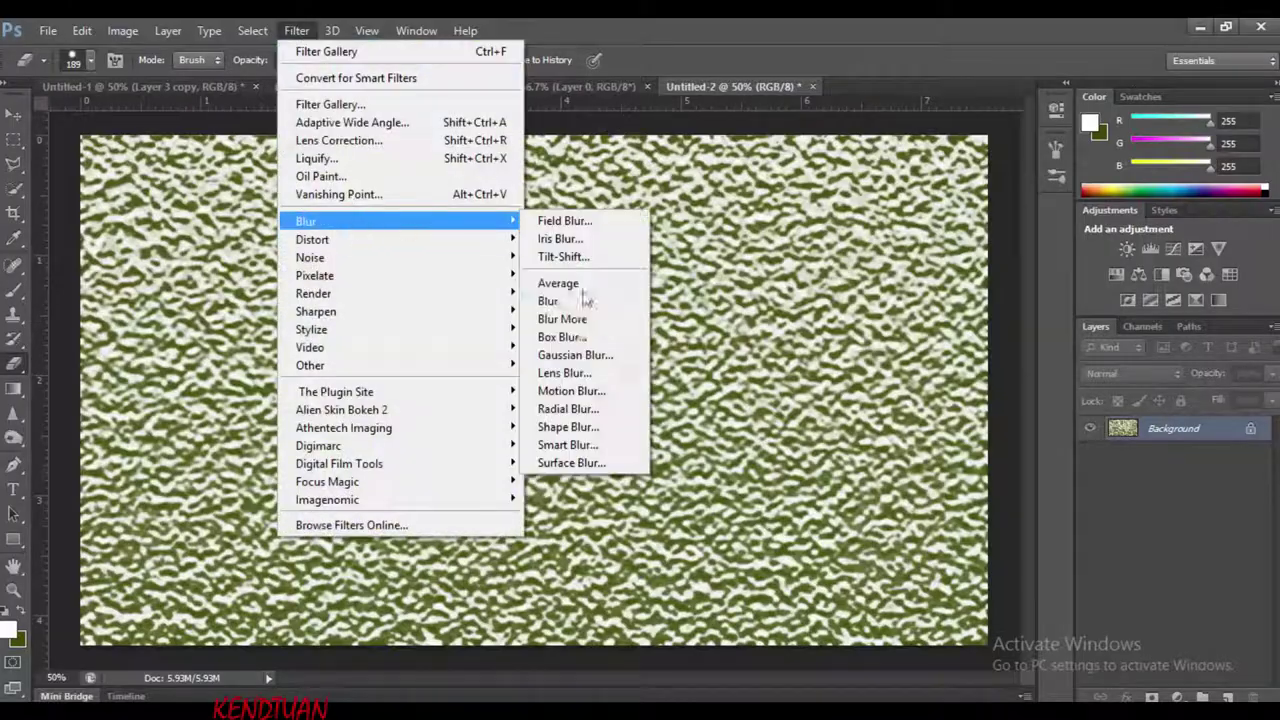
{"action": "left_click", "coordinate": [590, 392]}
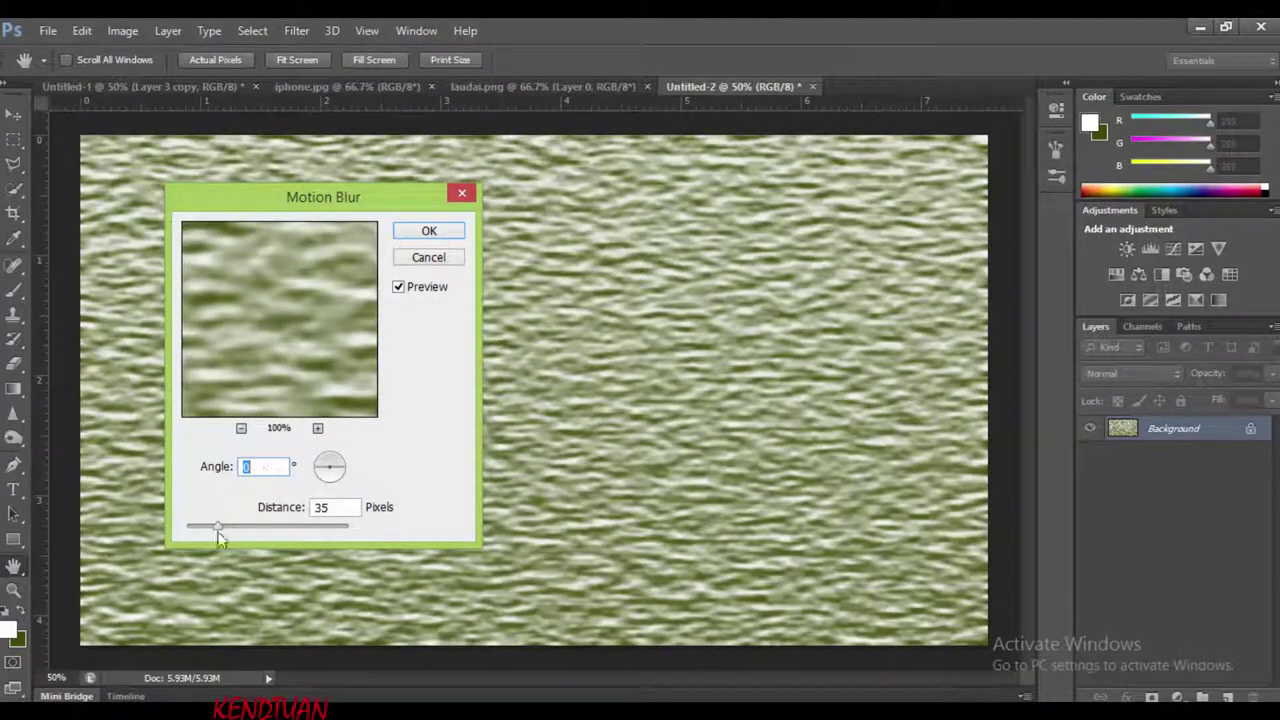
{"action": "left_click_drag", "start_coordinate": [220, 537], "coordinate": [236, 533]}
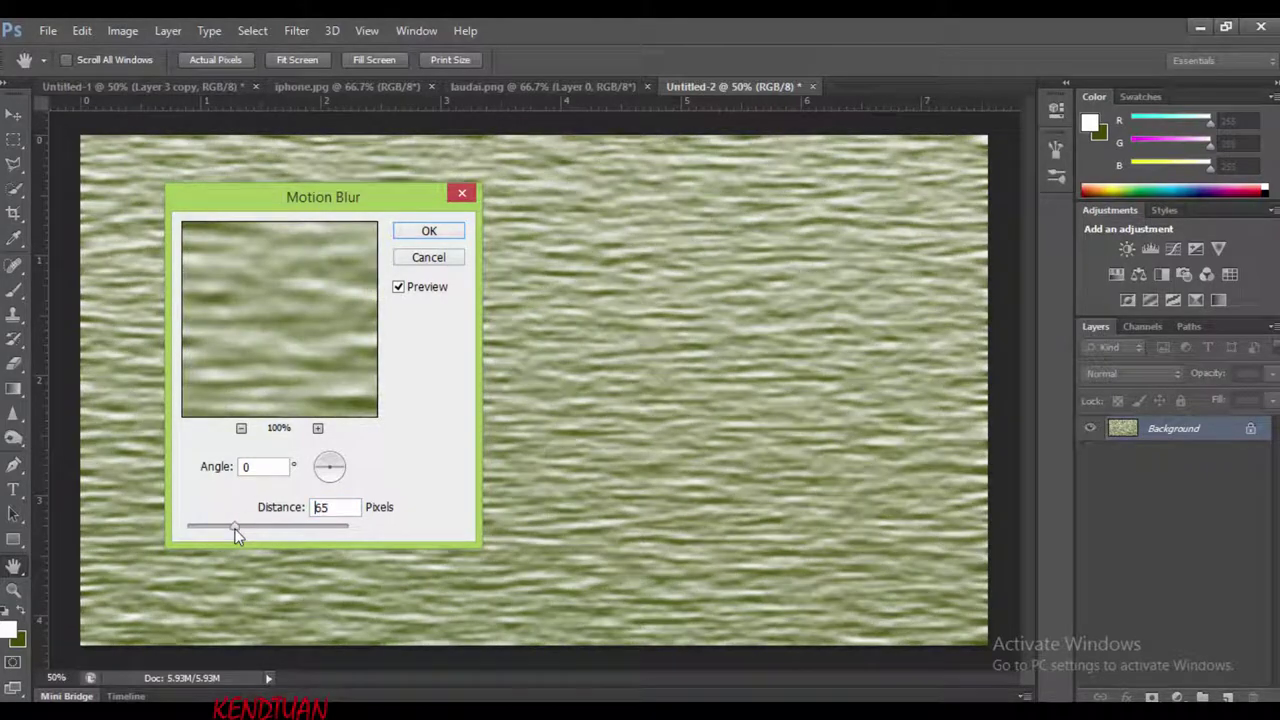
{"action": "left_click", "coordinate": [428, 231]}
{"action": "key", "text": "ctrl+minus"}
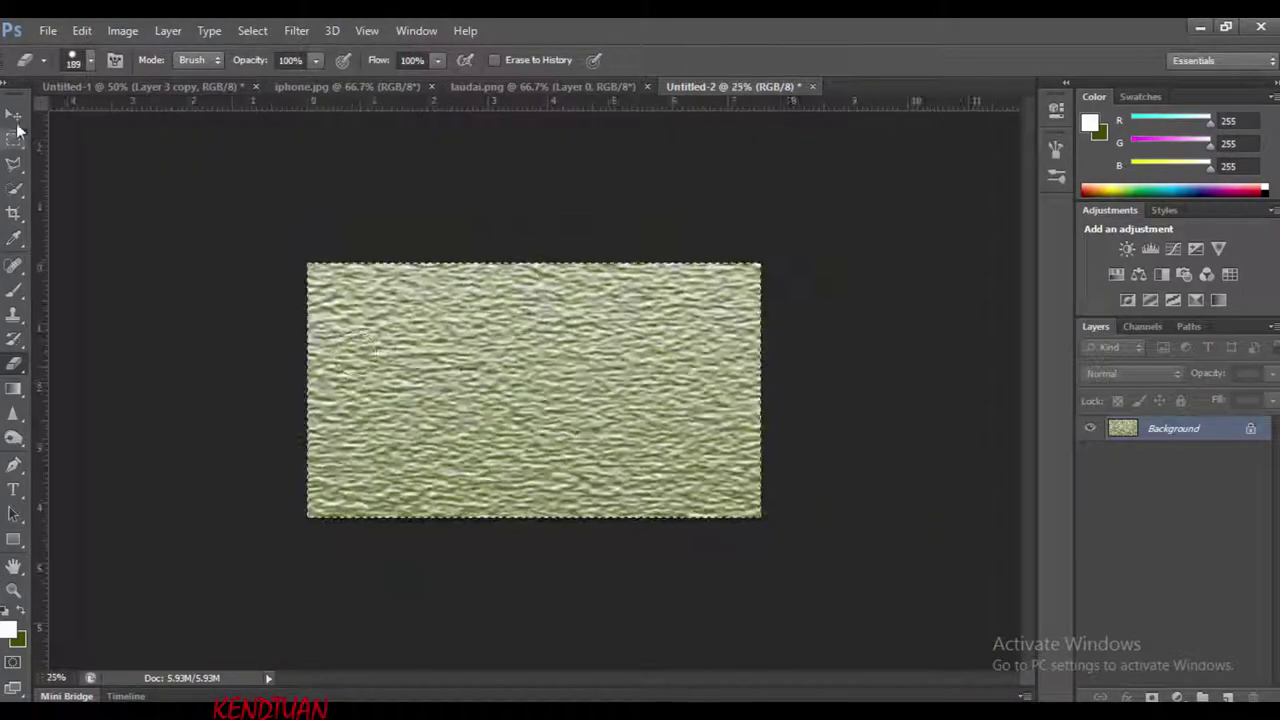
Move the water texture into the castle document and size it over the phone
{"action": "key", "text": "v"}
{"action": "mouse_move", "coordinate": [398, 335]}
{"action": "left_mouse_down"}
{"action": "mouse_move", "coordinate": [115, 88]}
{"action": "mouse_move", "coordinate": [457, 434]}
{"action": "left_mouse_up"}
{"action": "key", "text": "ctrl+t"}
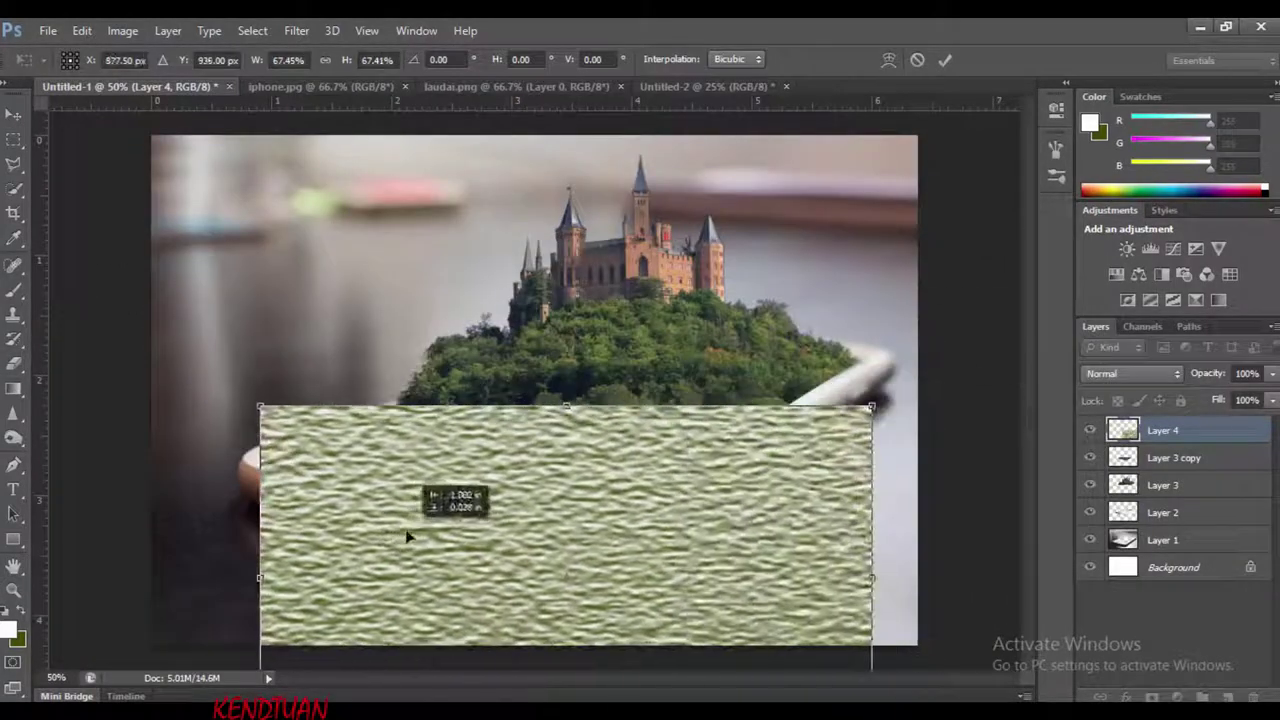
{"action": "mouse_move", "coordinate": [414, 500]}
{"action": "left_mouse_down"}
{"action": "mouse_move", "coordinate": [712, 495]}
{"action": "mouse_move", "coordinate": [740, 413]}
{"action": "left_mouse_up"}
{"action": "left_click_drag", "start_coordinate": [695, 517], "coordinate": [815, 519]}
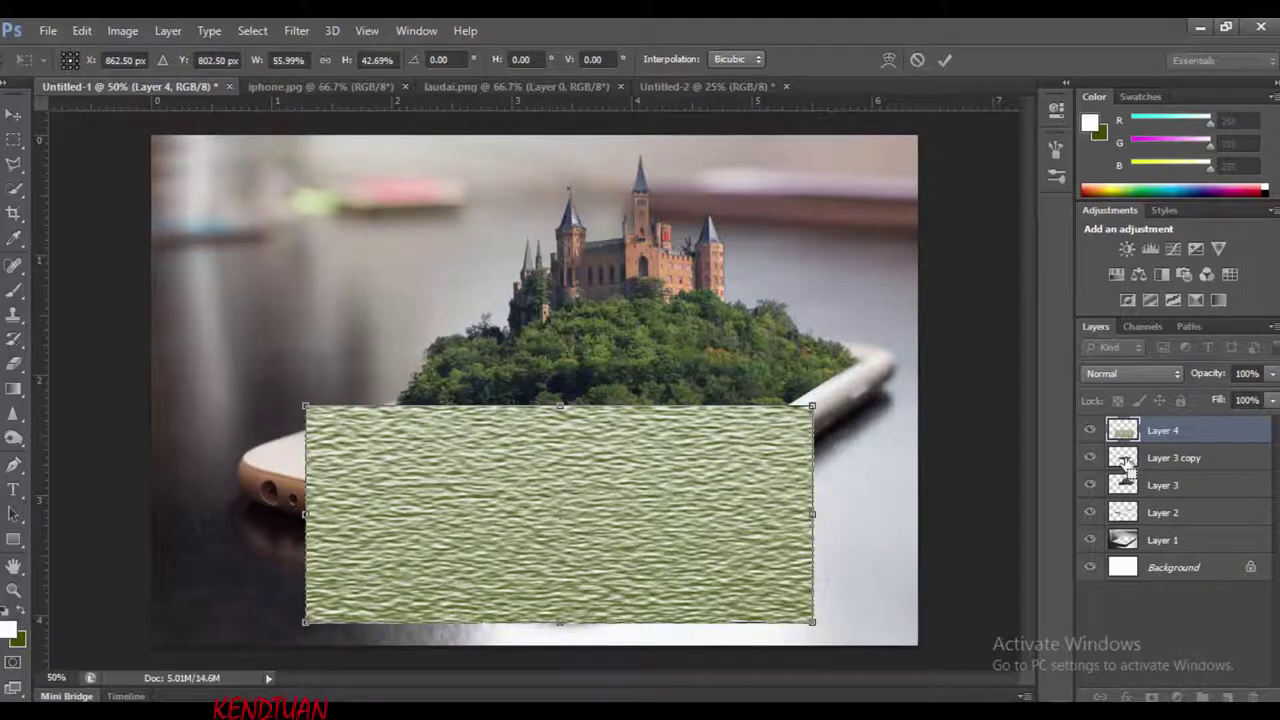
{"action": "left_click_drag", "start_coordinate": [645, 485], "coordinate": [645, 476]}
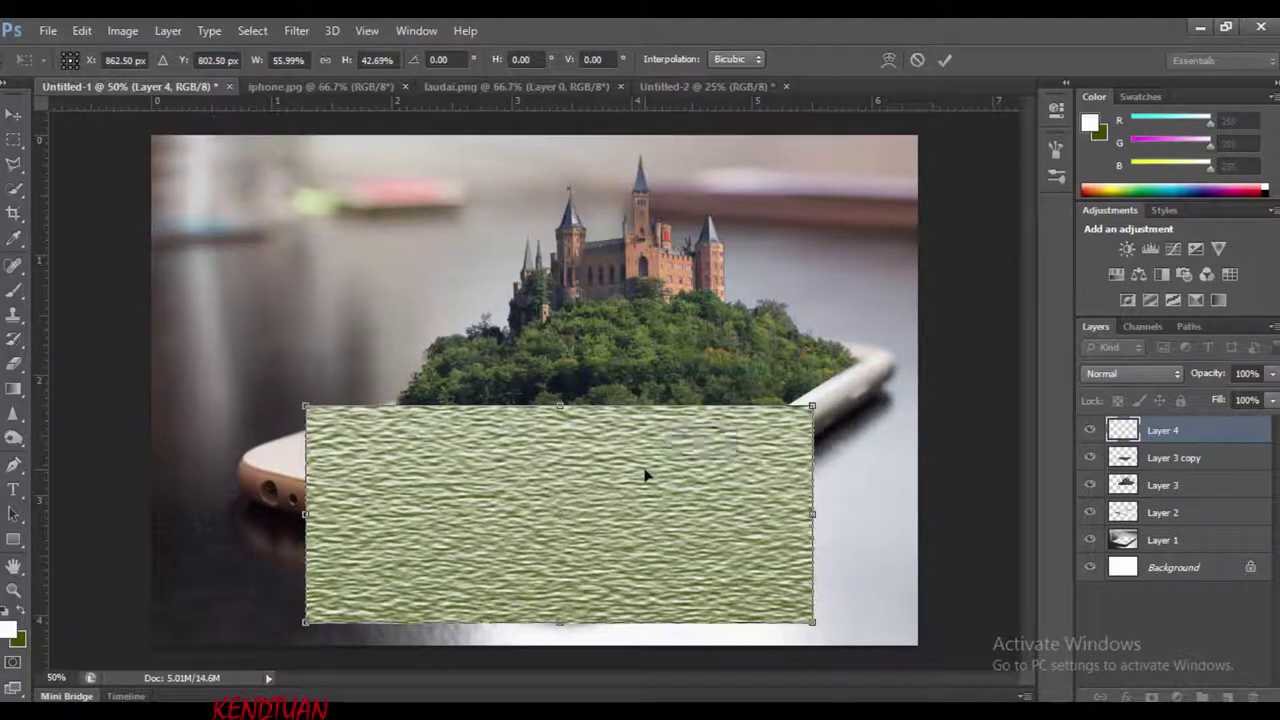
{"action": "left_click_drag", "start_coordinate": [813, 513], "coordinate": [787, 513]}
Spread the texture's bottom corners into perspective across the screen
{"action": "key", "text": "ctrl+minus"}
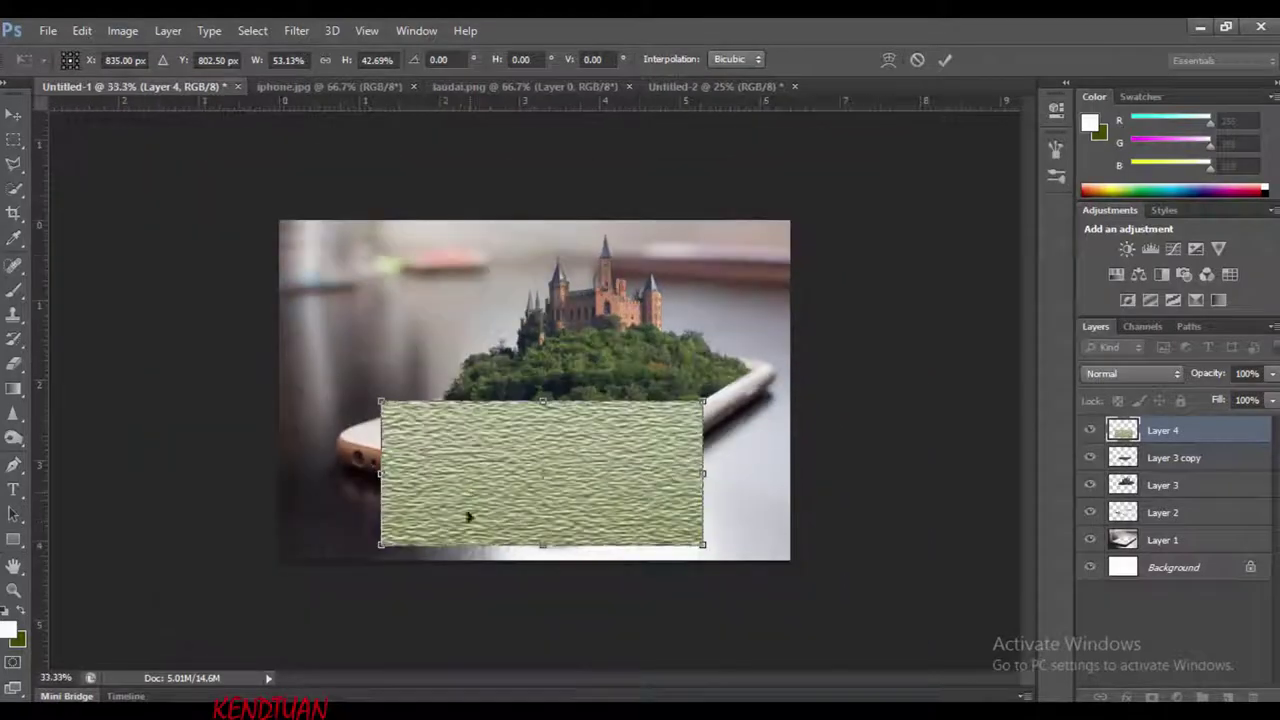
{"action": "left_click_drag", "start_coordinate": [381, 545], "coordinate": [143, 545]}
{"action": "left_click_drag", "start_coordinate": [702, 545], "coordinate": [995, 544]}
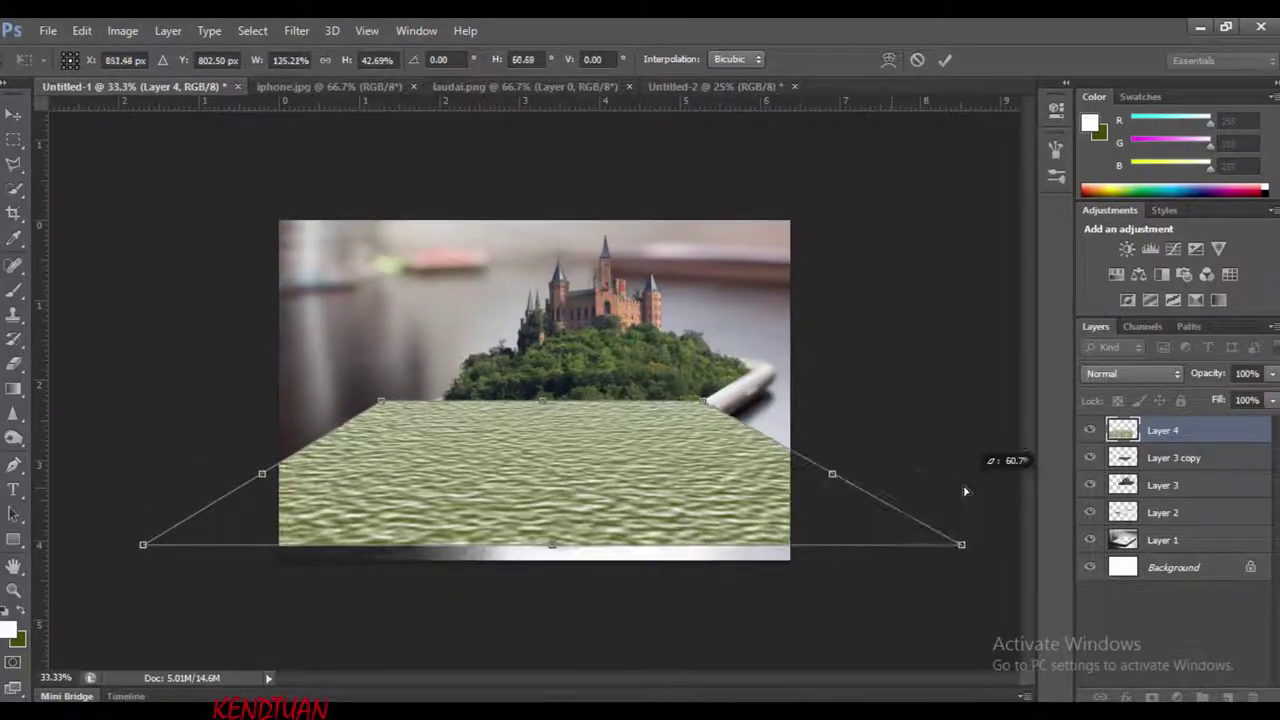
{"action": "left_click_drag", "start_coordinate": [143, 545], "coordinate": [85, 544]}
{"action": "key", "text": "Return"}
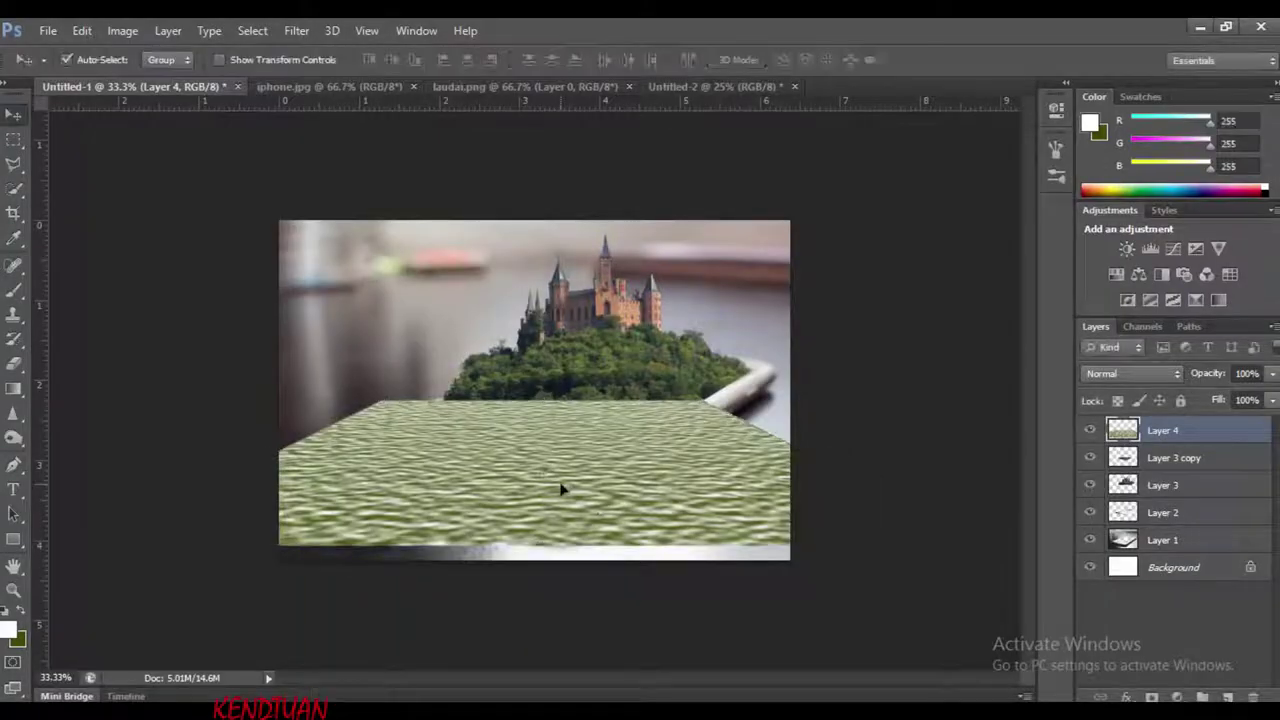
Invert the screen selection and erase the texture outside the phone screen
{"action": "key", "text": "ctrl+plus"}
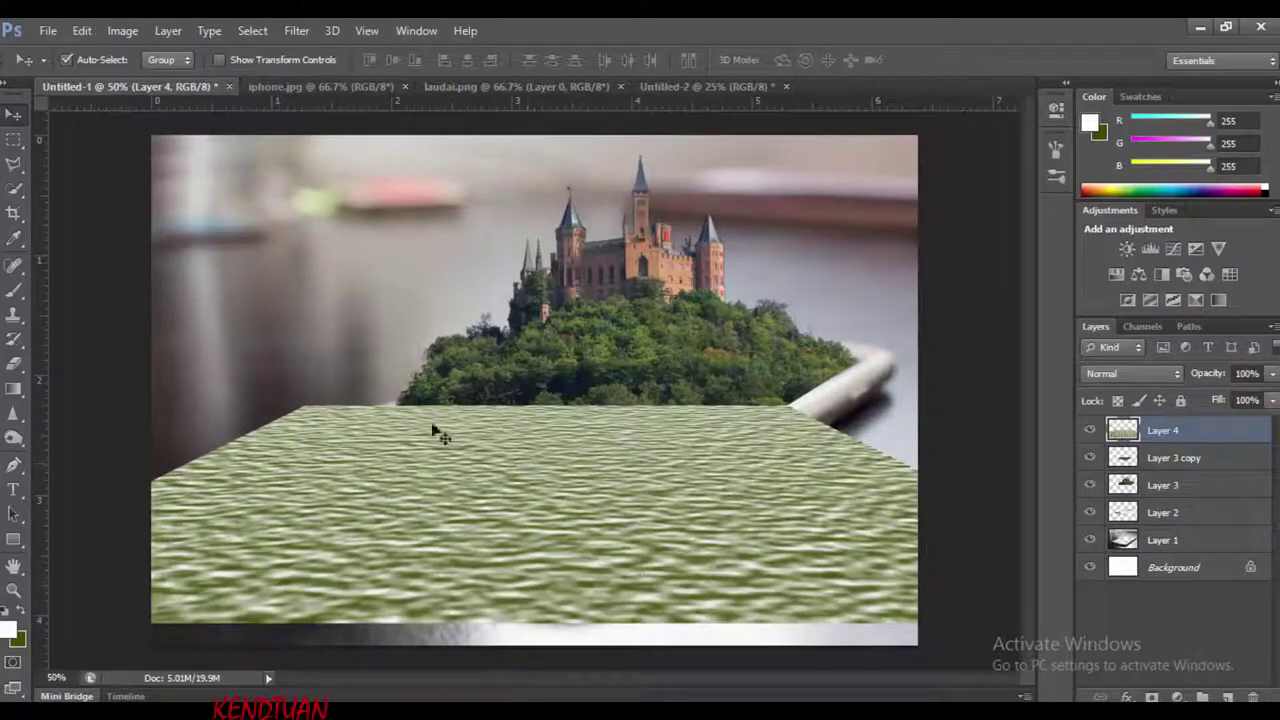
{"action": "key", "text": "ctrl+minus"}
{"action": "key", "text": "ctrl+shift+i"}
{"action": "key", "text": "e"}
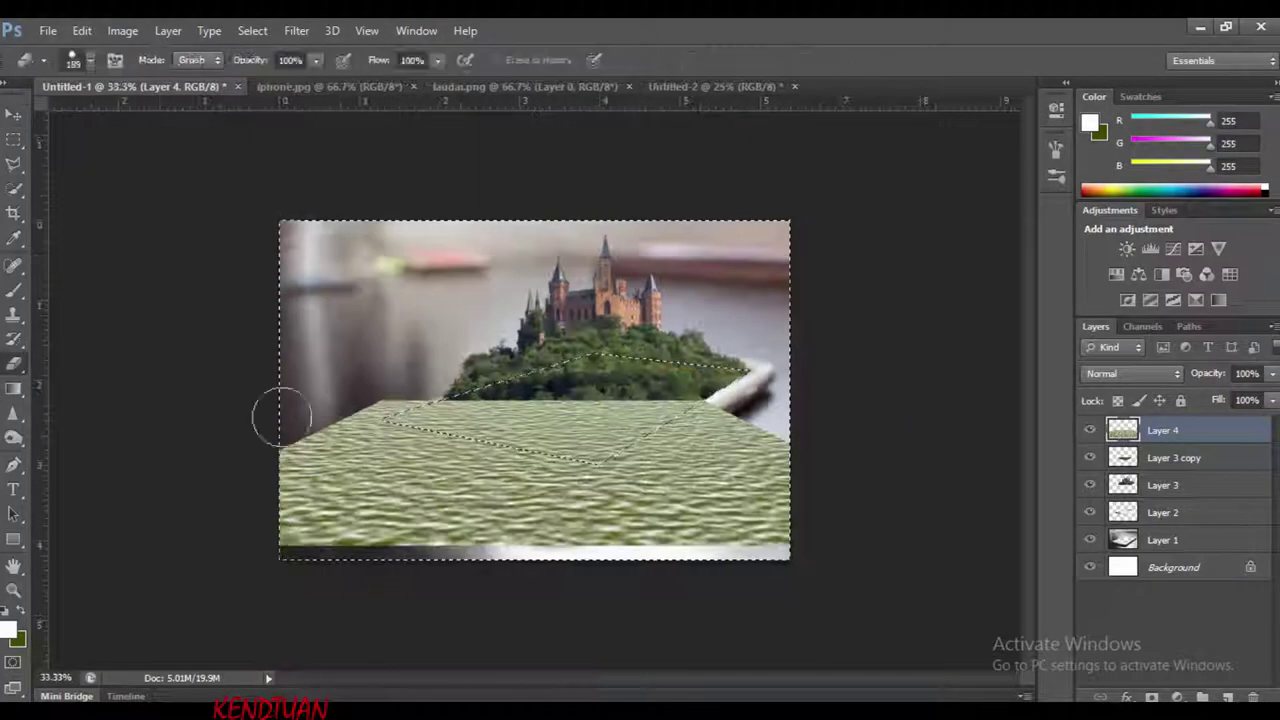
{"action": "mouse_move", "coordinate": [277, 417]}
{"action": "left_mouse_down"}
{"action": "mouse_move", "coordinate": [231, 523]}
{"action": "mouse_move", "coordinate": [249, 527]}
{"action": "left_mouse_up"}
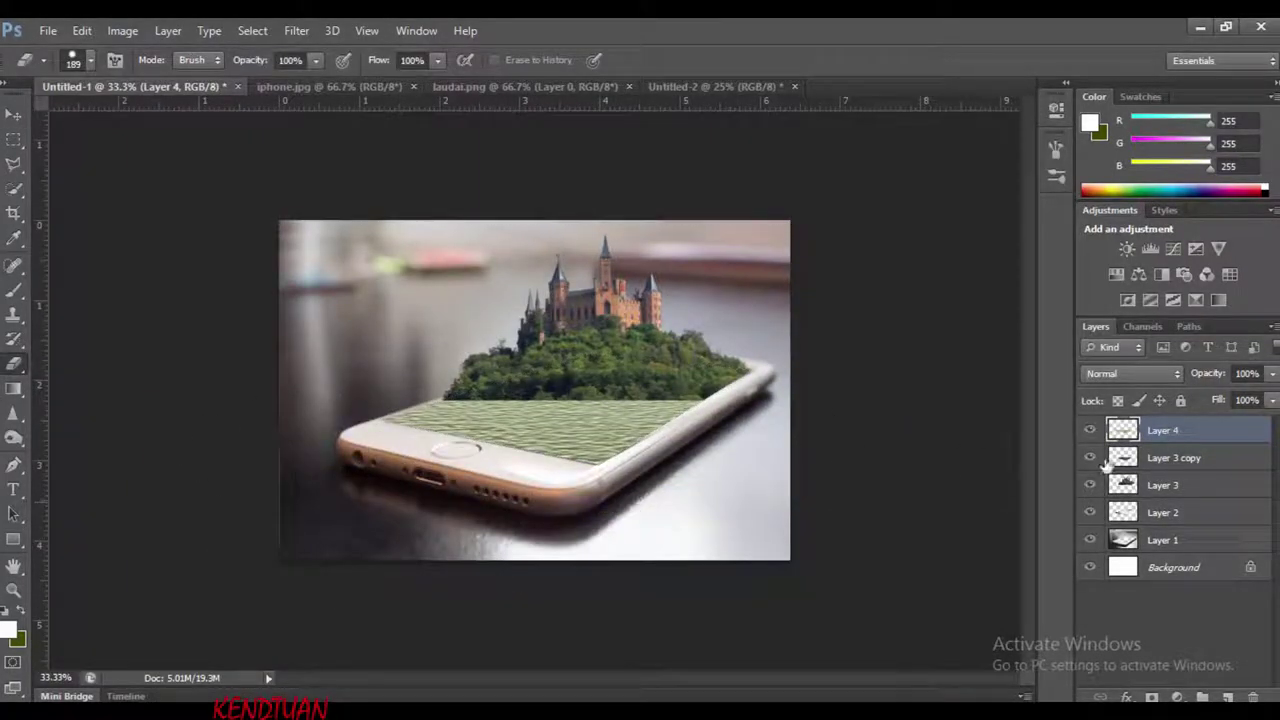
Hide the lower layers, trim away transparent areas, and save under a new name
{"action": "left_click_drag", "start_coordinate": [1090, 485], "coordinate": [1090, 567]}
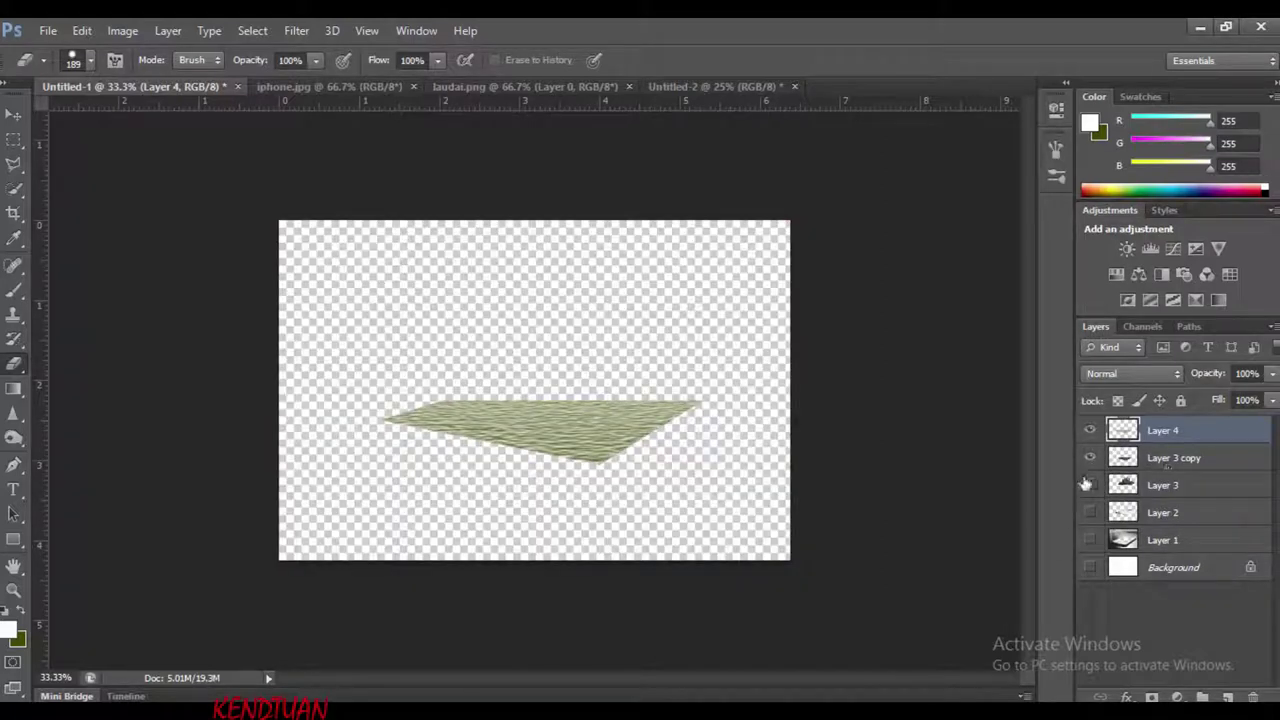
{"action": "left_click", "coordinate": [122, 30]}
{"action": "left_click", "coordinate": [165, 134]}
{"action": "key", "text": "Return"}
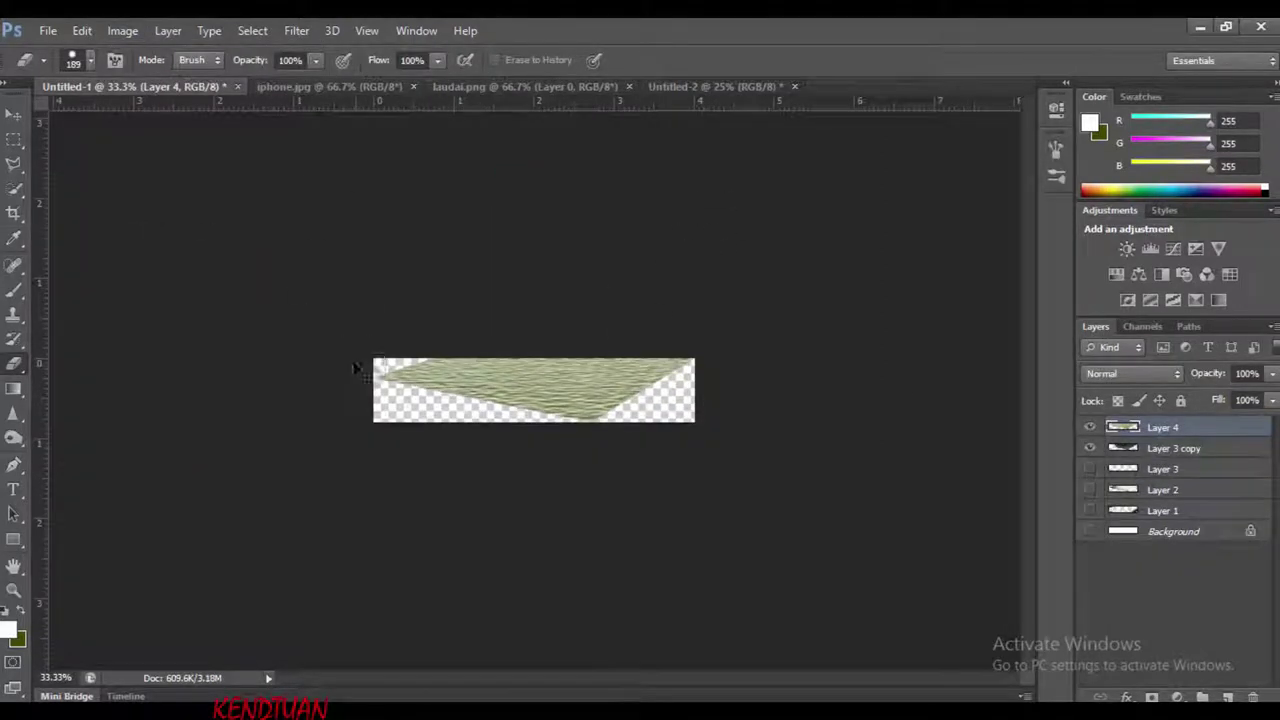
{"action": "key", "text": "ctrl+shift+s"}
Save the file as tt.psd and revert history to the untrimmed composition
{"action": "type", "text": "tt"}
{"action": "key", "text": "Return"}
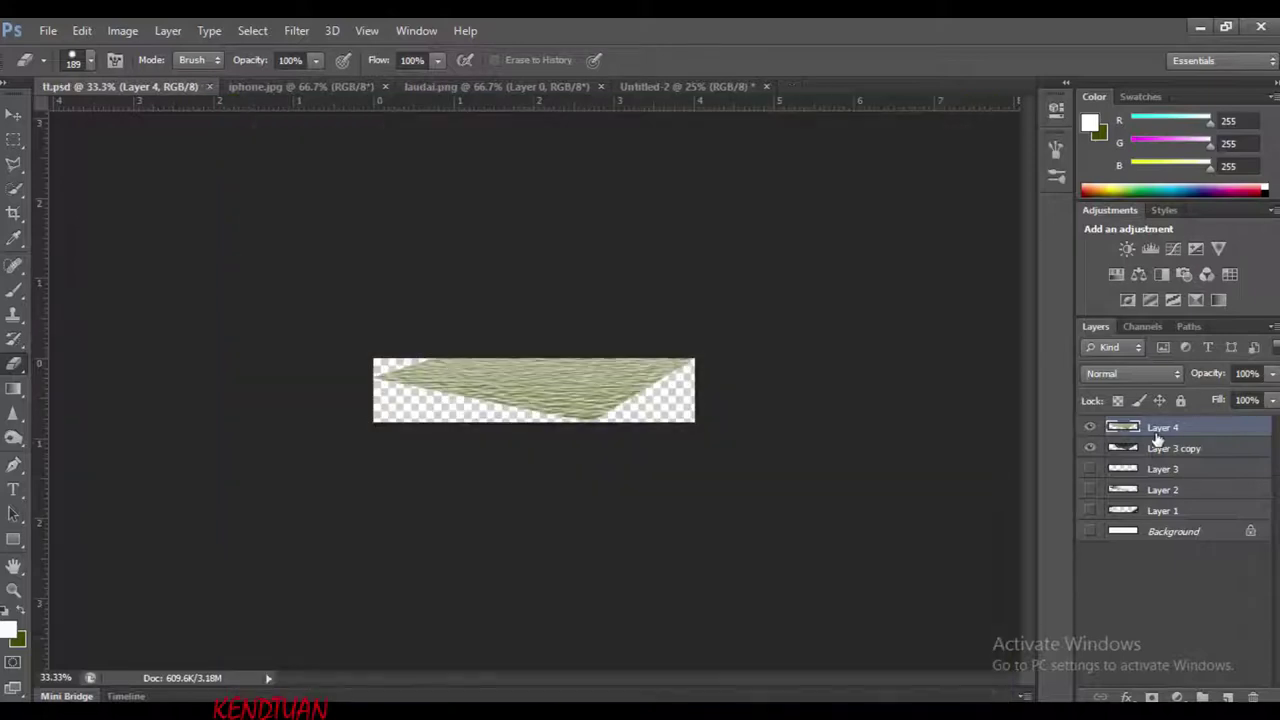
{"action": "left_click", "coordinate": [1055, 108]}
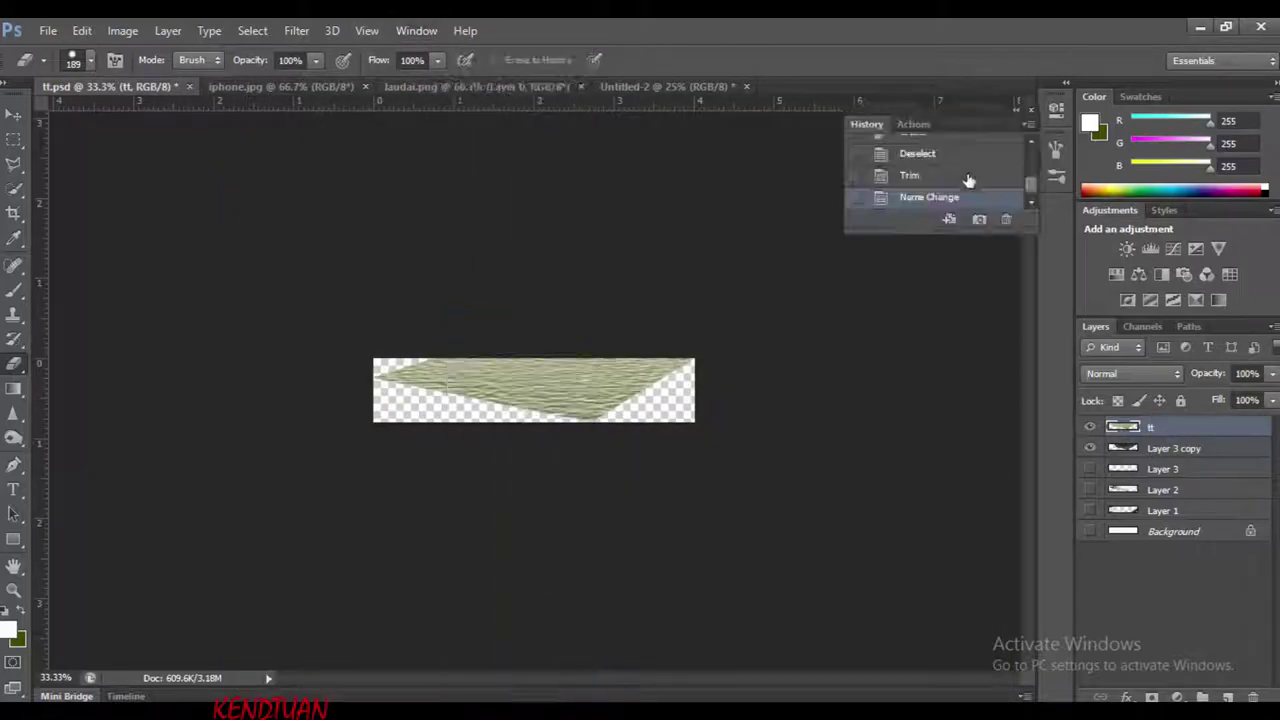
{"action": "left_click", "coordinate": [965, 180]}
{"action": "left_click", "coordinate": [960, 154]}
Apply a Glass distortion to the Layer 3 copy reflection using the tt.psd texture
{"action": "left_click", "coordinate": [1174, 457]}
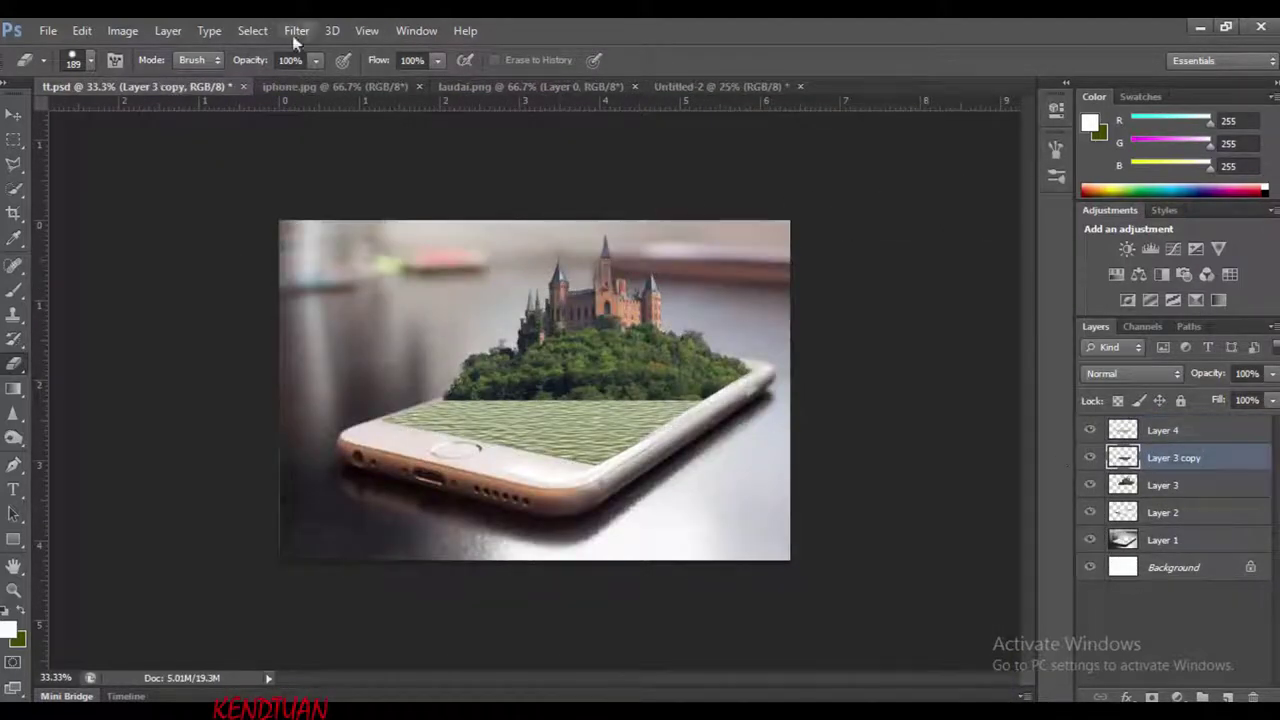
{"action": "left_click", "coordinate": [296, 30]}
{"action": "left_click", "coordinate": [330, 86]}
{"action": "left_click", "coordinate": [882, 150]}
{"action": "left_click", "coordinate": [1233, 241]}
{"action": "left_click", "coordinate": [1260, 258]}
{"action": "double_click", "coordinate": [320, 200]}
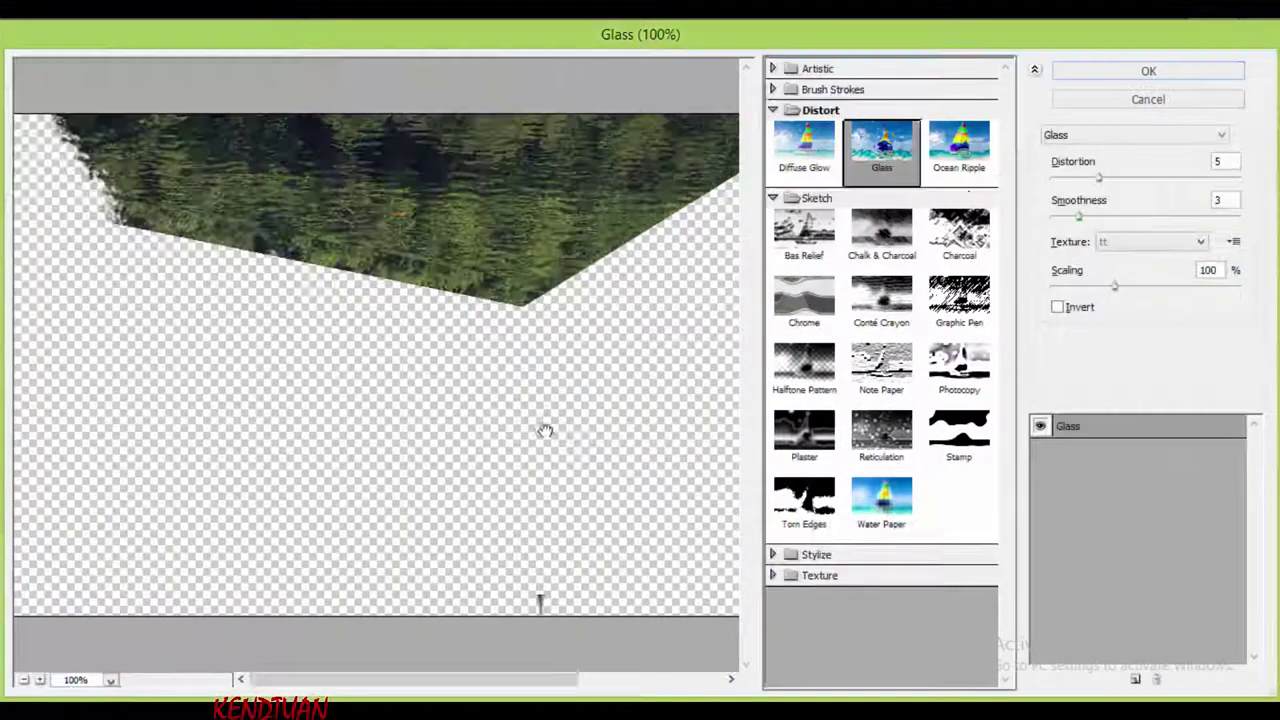
{"action": "left_click_drag", "start_coordinate": [1100, 182], "coordinate": [1115, 190]}
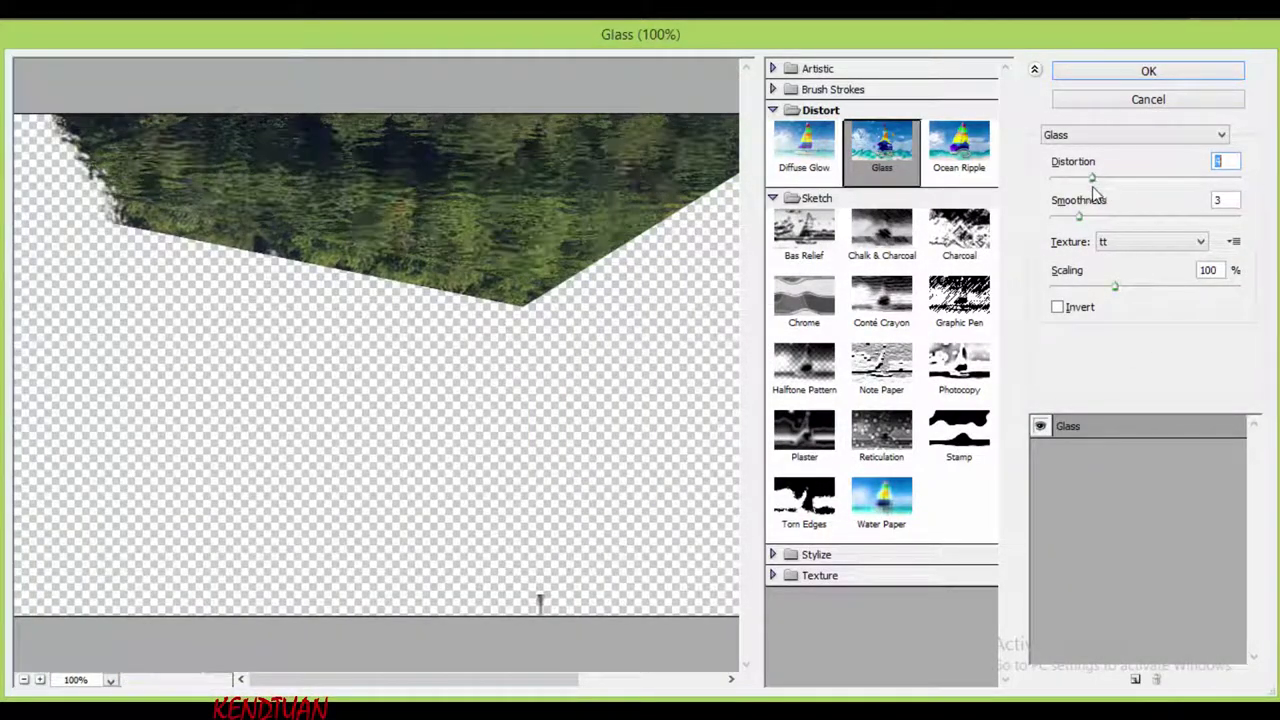
{"action": "key", "text": "Return"}
{"action": "key", "text": "ctrl+plus"}
{"action": "key", "text": "ctrl+plus"}
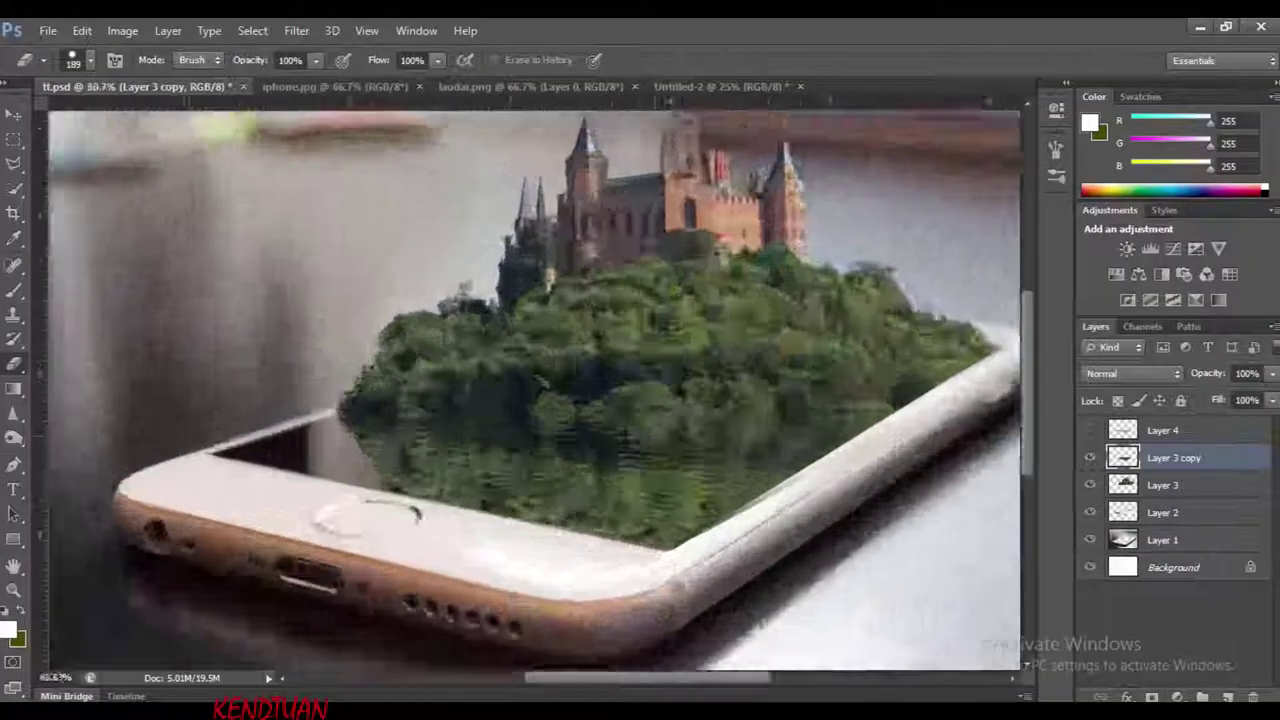
Set the Layer 4 water texture to Soft Light blending at 69% opacity
{"action": "left_click", "coordinate": [1208, 430]}
{"action": "left_click", "coordinate": [1133, 373]}
{"action": "left_click", "coordinate": [1110, 277]}
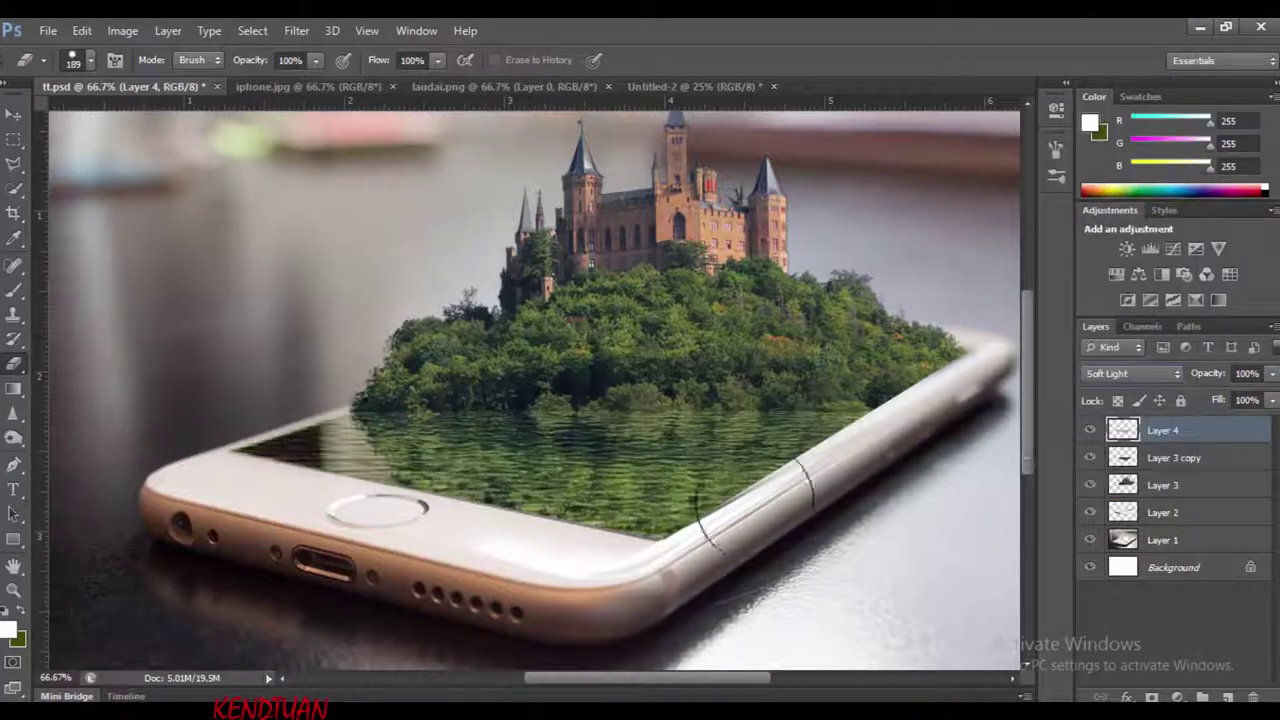
{"action": "key", "text": "ctrl+plus"}
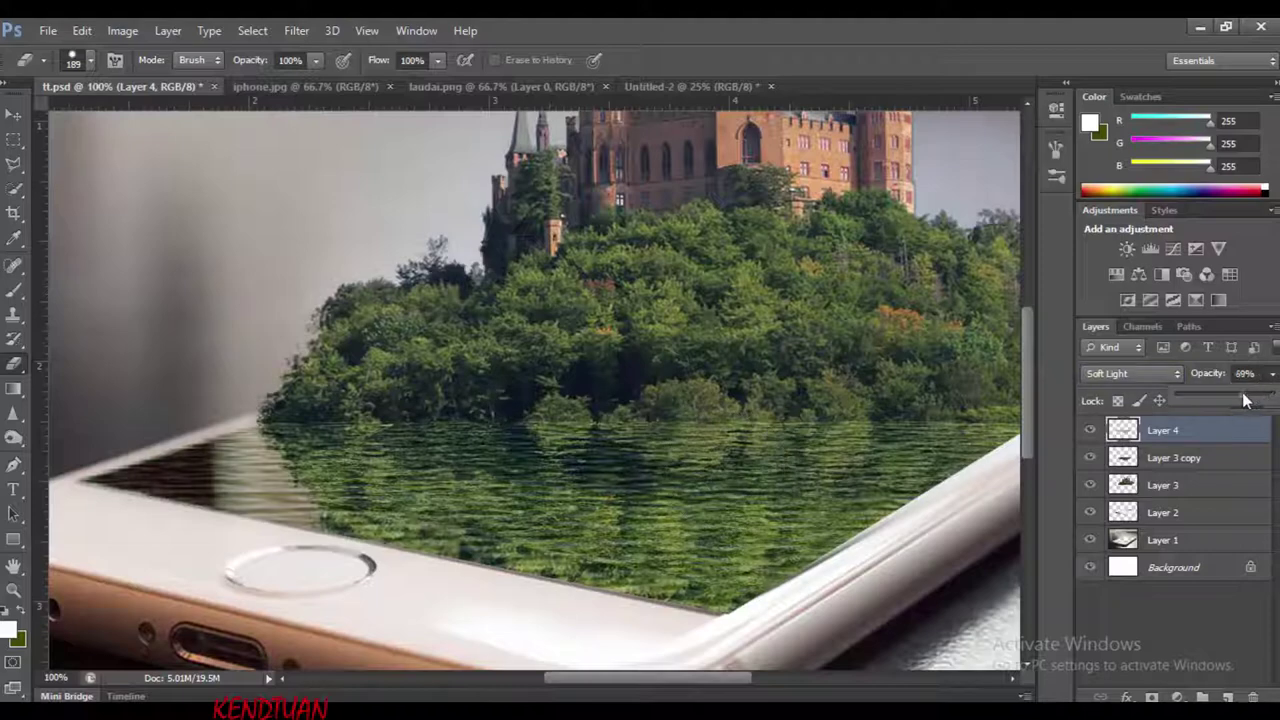
{"action": "left_click", "coordinate": [1133, 373]}
{"action": "left_click", "coordinate": [1143, 290]}
{"action": "left_click", "coordinate": [1133, 373]}
{"action": "left_click", "coordinate": [1110, 277]}
{"action": "key", "text": "ctrl+minus"}
{"action": "key", "text": "ctrl+minus"}
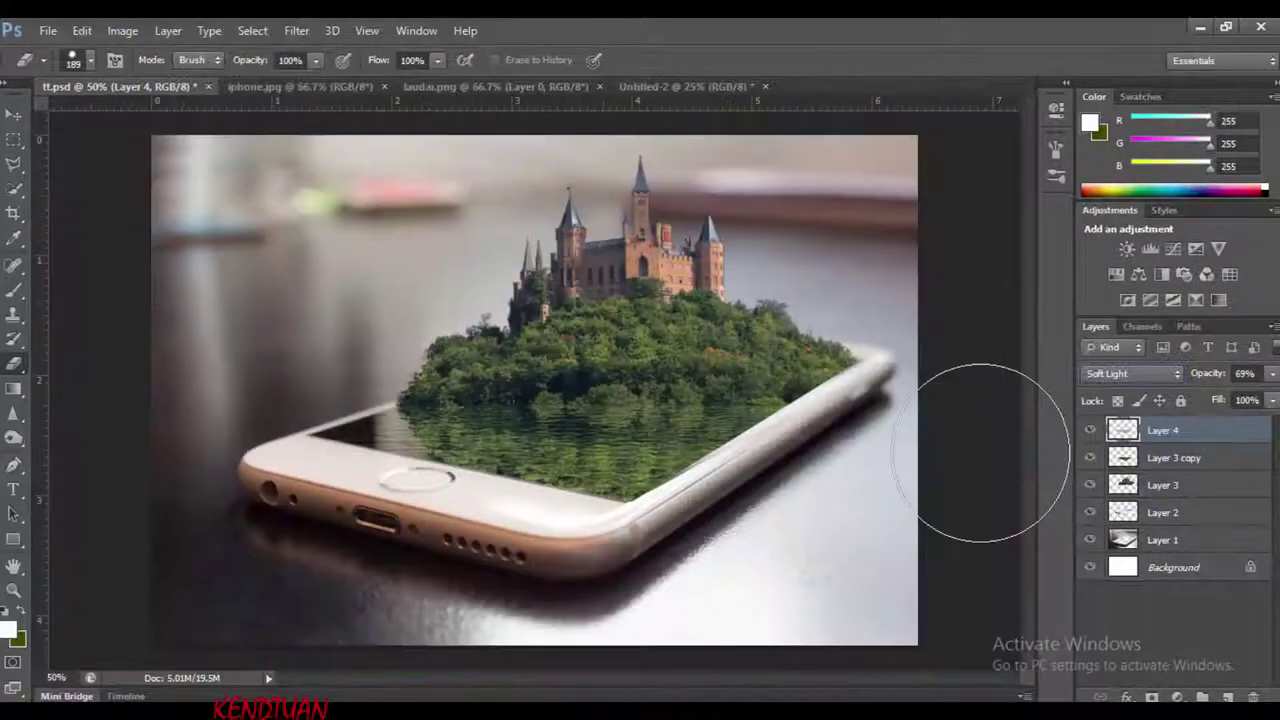
{"action": "key", "text": "ctrl+plus"}
{"action": "key", "text": "ctrl+plus"}
{"action": "left_click", "coordinate": [1177, 697]}
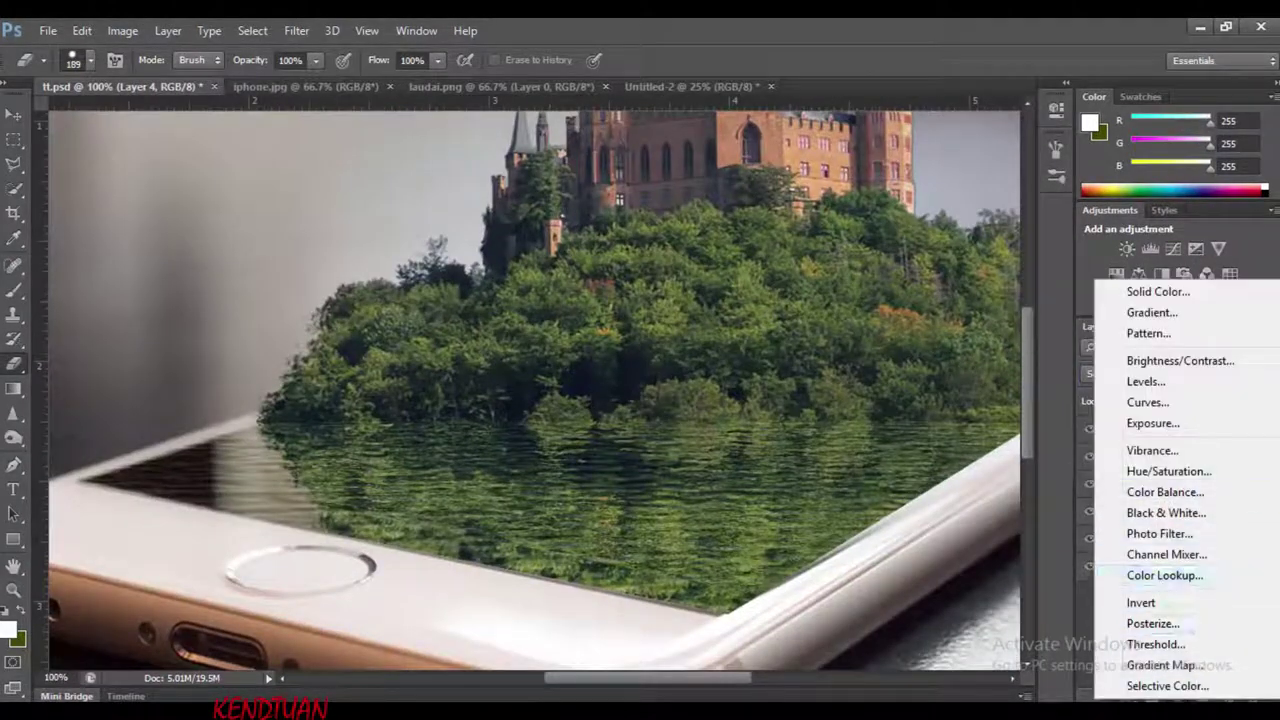
{"action": "key", "text": "Escape"}
Add a new layer, set a blue foreground colour and drag a first gradient on Layer 5
{"action": "left_click", "coordinate": [1228, 697]}
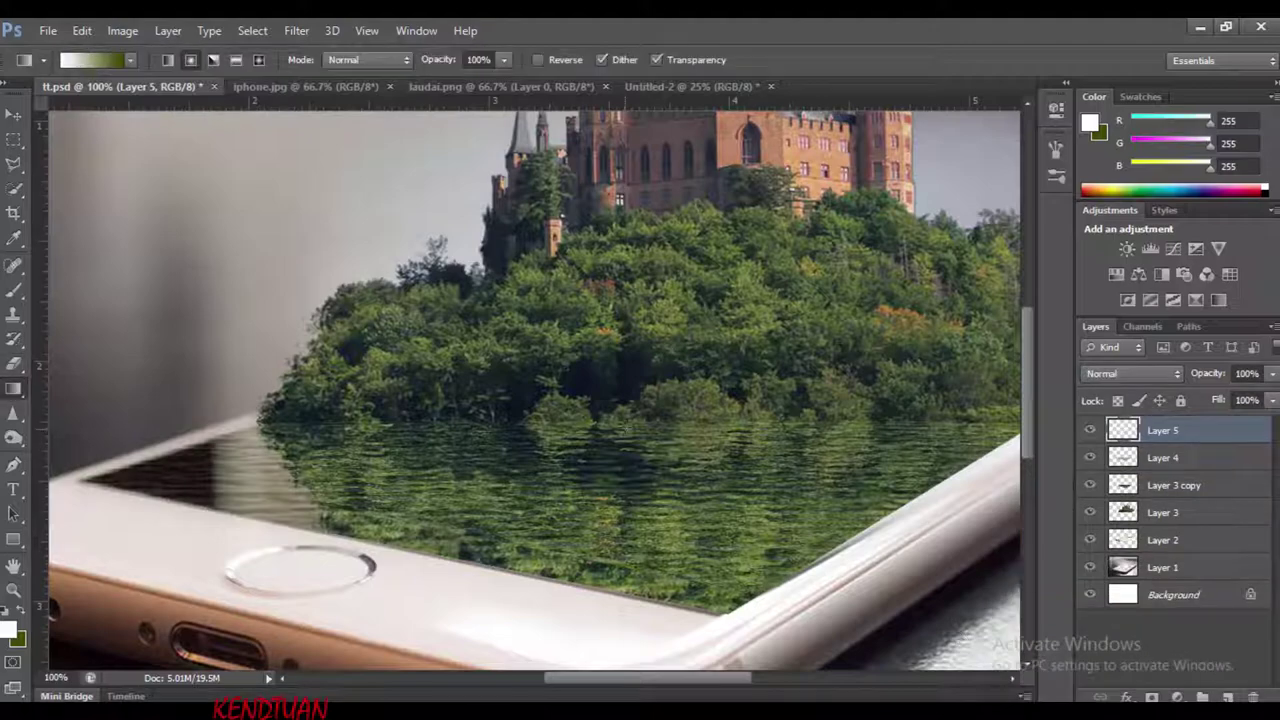
{"action": "left_click", "coordinate": [12, 632]}
{"action": "left_click", "coordinate": [843, 234]}
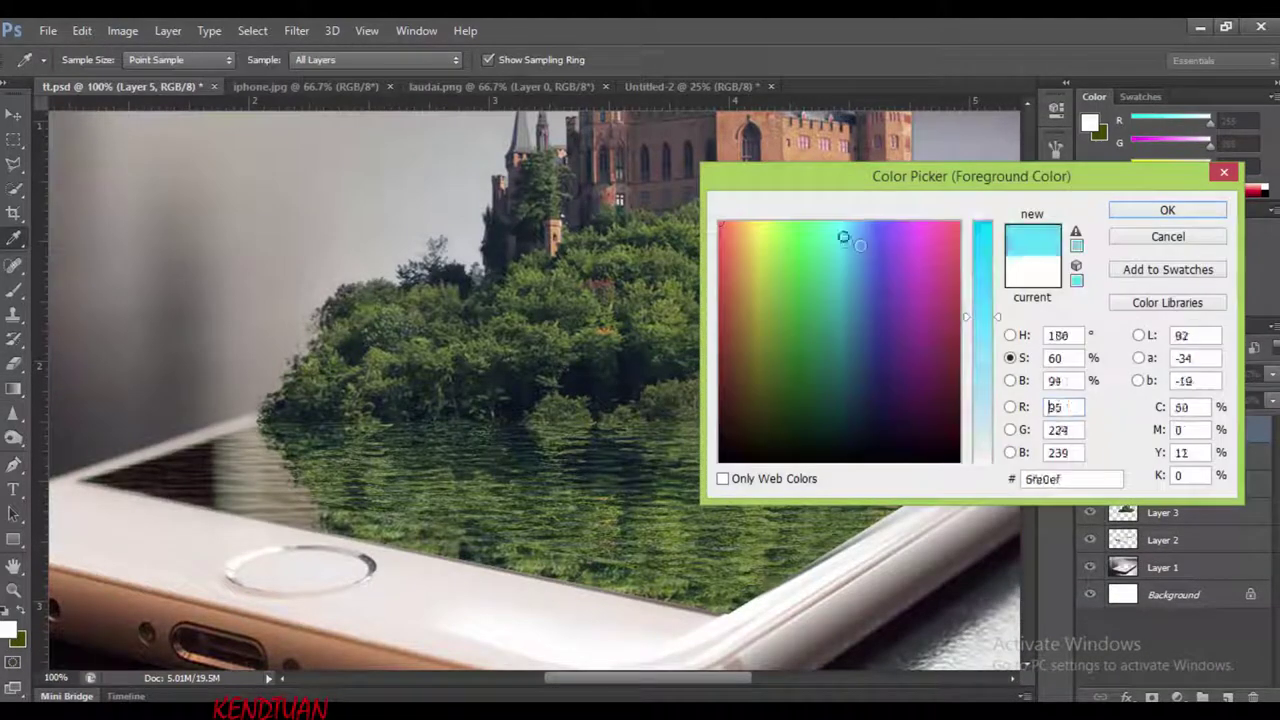
{"action": "left_click", "coordinate": [1166, 209]}
{"action": "left_click", "coordinate": [19, 641]}
{"action": "key", "text": "Escape"}
{"action": "key", "text": "g"}
{"action": "key", "text": "d"}
{"action": "left_click", "coordinate": [12, 632]}
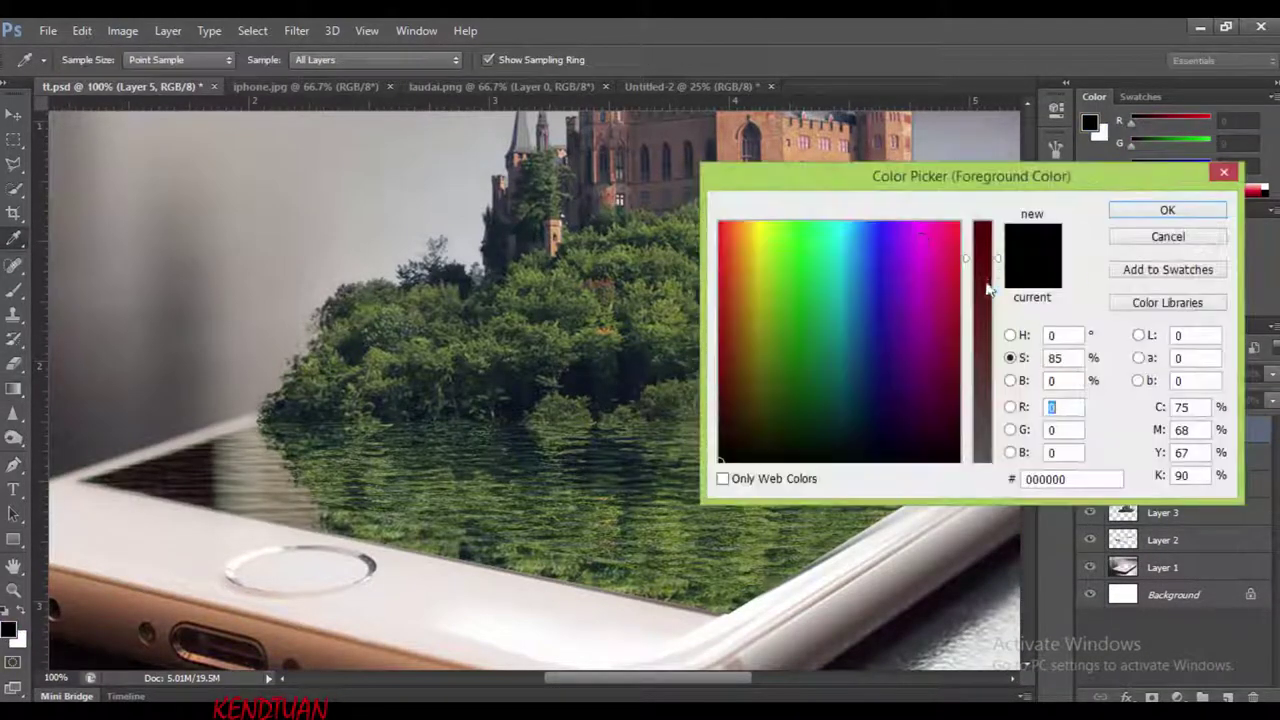
{"action": "left_click", "coordinate": [894, 243]}
{"action": "left_click", "coordinate": [1167, 209]}
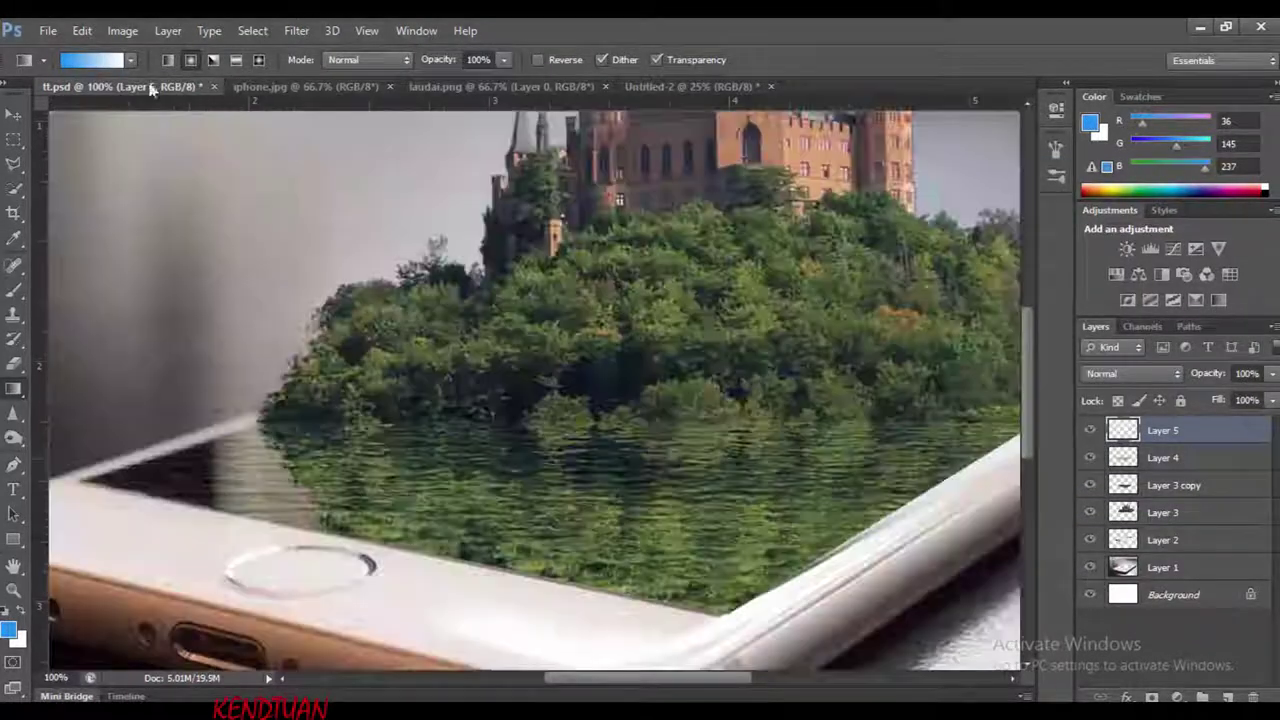
{"action": "left_click_drag", "start_coordinate": [650, 440], "coordinate": [650, 365]}
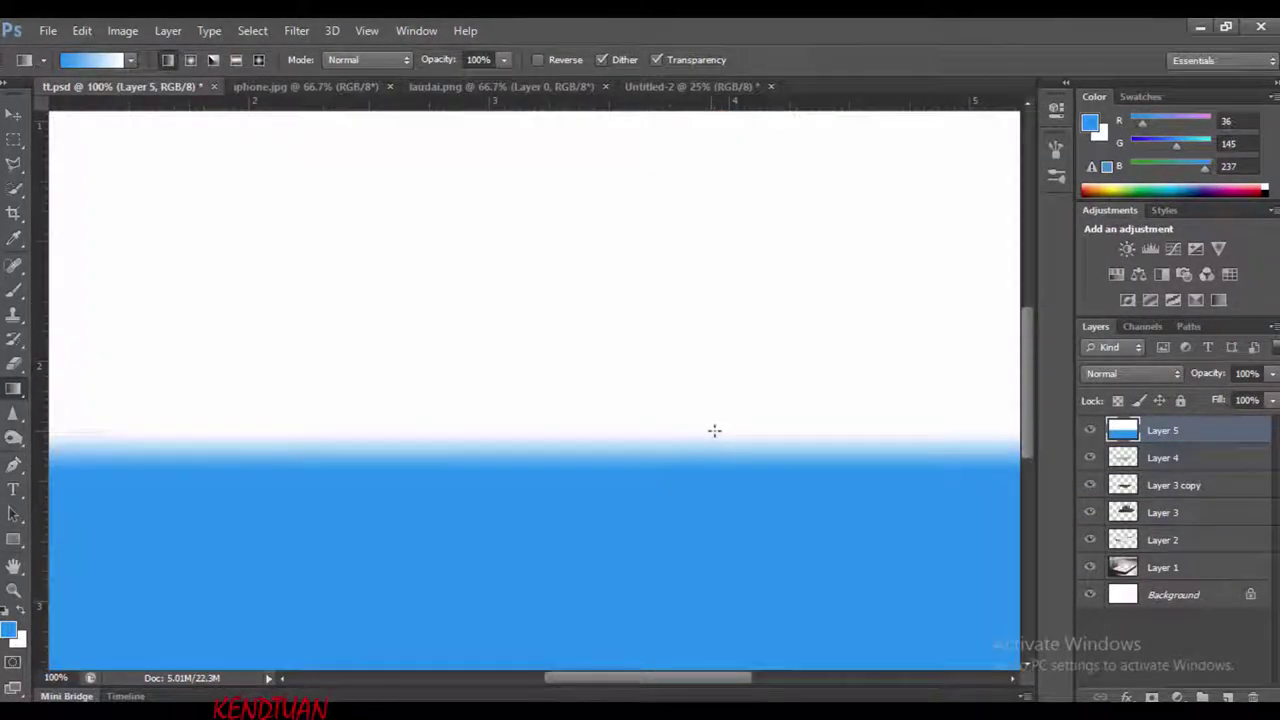
Squash the first gradient to about 35% of its height
{"action": "key", "text": "ctrl+minus"}
{"action": "key", "text": "ctrl+minus"}
{"action": "key", "text": "ctrl+minus"}
{"action": "key", "text": "ctrl+t"}
{"action": "mouse_move", "coordinate": [790, 560]}
{"action": "left_mouse_down"}
{"action": "mouse_move", "coordinate": [457, 340]}
{"action": "mouse_move", "coordinate": [545, 490]}
{"action": "mouse_move", "coordinate": [720, 458]}
{"action": "left_mouse_up"}
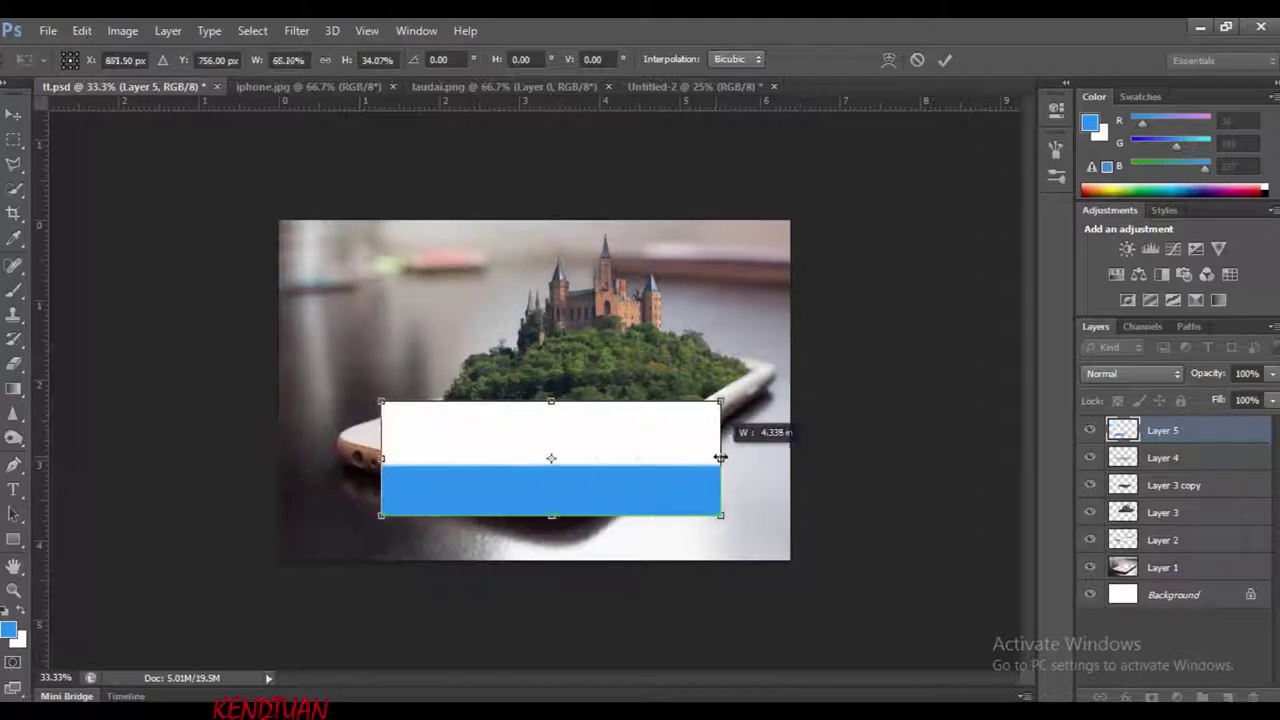
{"action": "key", "text": "ctrl+plus"}
{"action": "key", "text": "Return"}
Add a blue stop in the Gradient Editor, then test and undo a trial gradient
{"action": "left_click", "coordinate": [92, 60]}
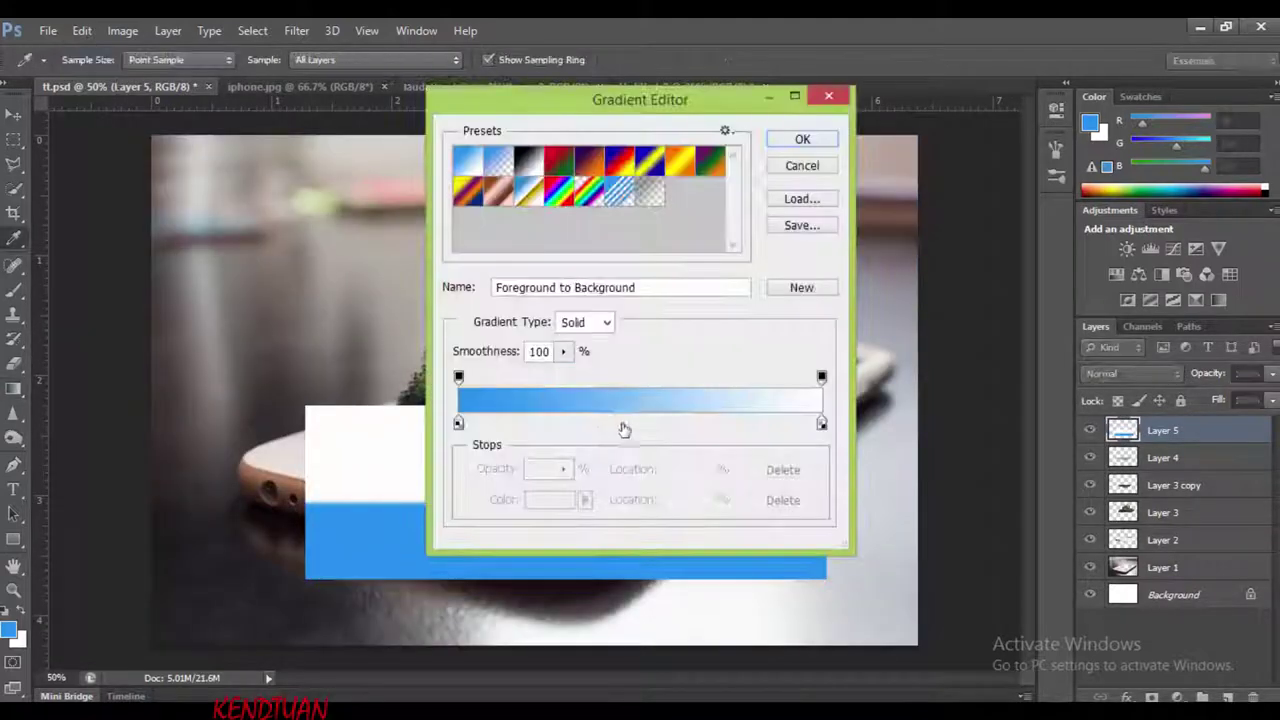
{"action": "left_click", "coordinate": [613, 423]}
{"action": "key", "text": "Return"}
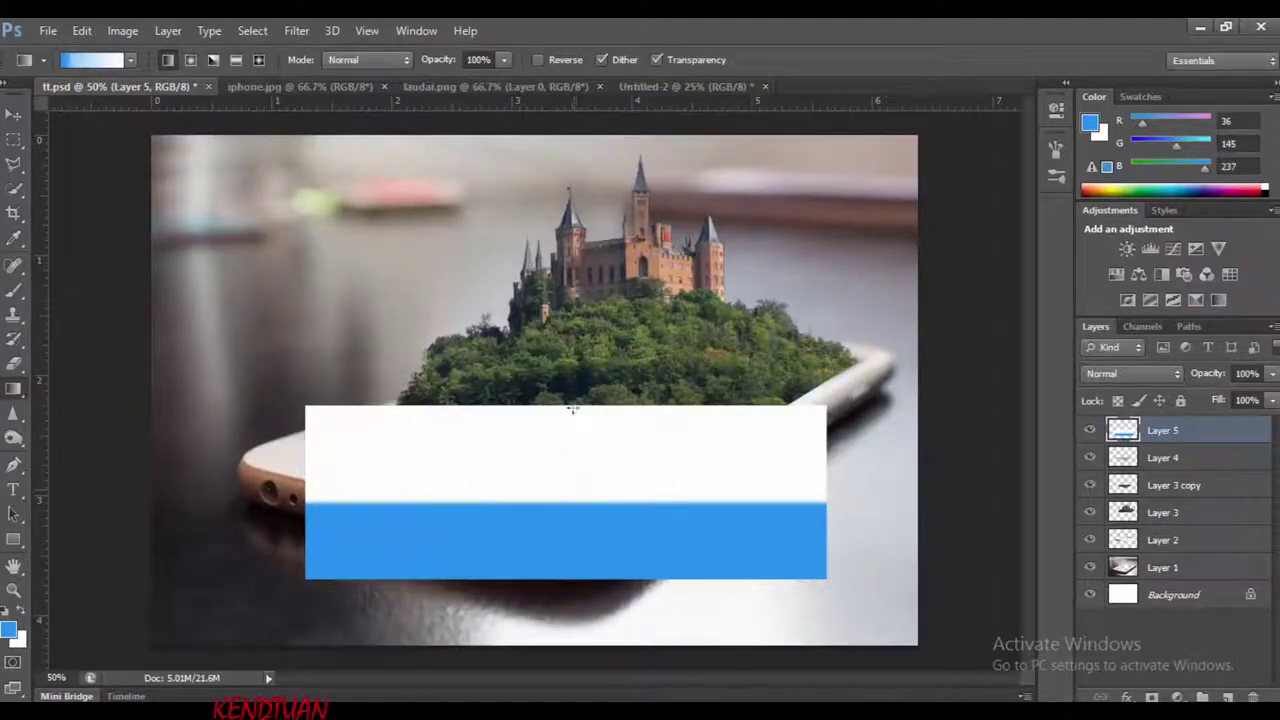
{"action": "left_click_drag", "start_coordinate": [571, 408], "coordinate": [597, 463]}
{"action": "key", "text": "ctrl+z"}
{"action": "key", "text": "ctrl+z"}
{"action": "key", "text": "ctrl+z"}
Make the gradient's left stop blue and redraw a blue-to-white gradient with blue at the bottom
{"action": "left_click", "coordinate": [92, 60]}
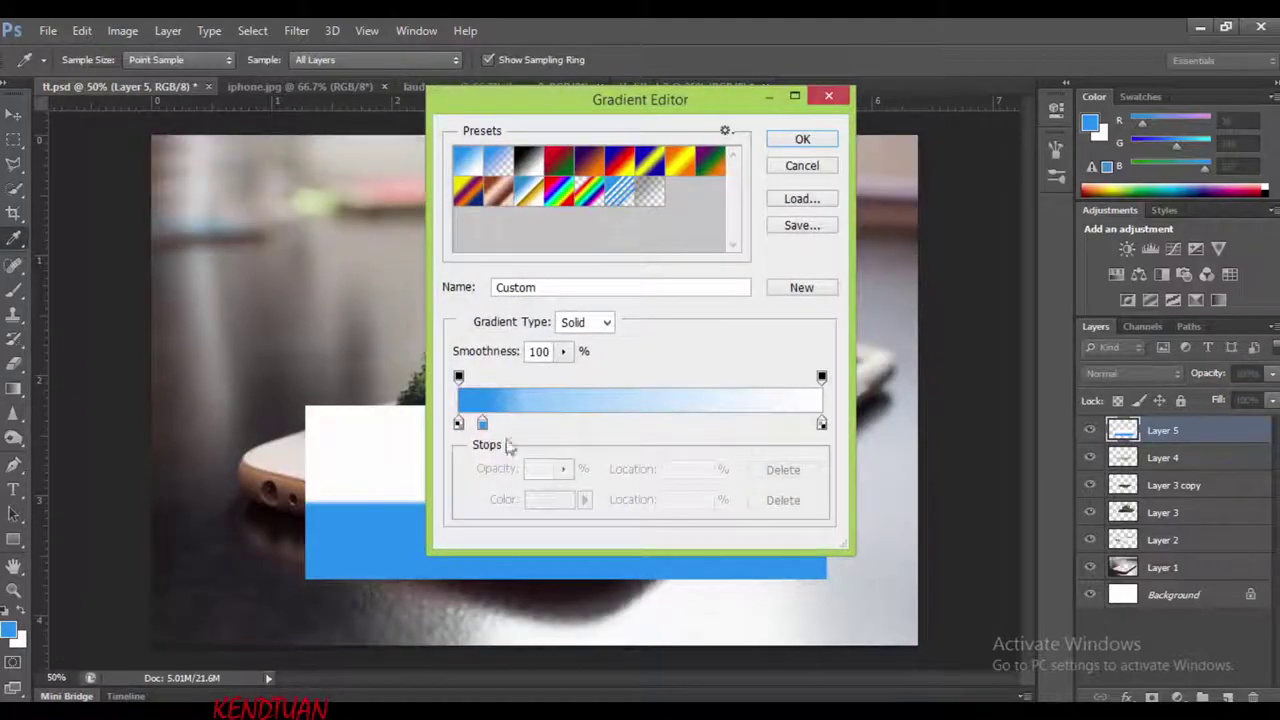
{"action": "double_click", "coordinate": [459, 423]}
{"action": "key", "text": "Return"}
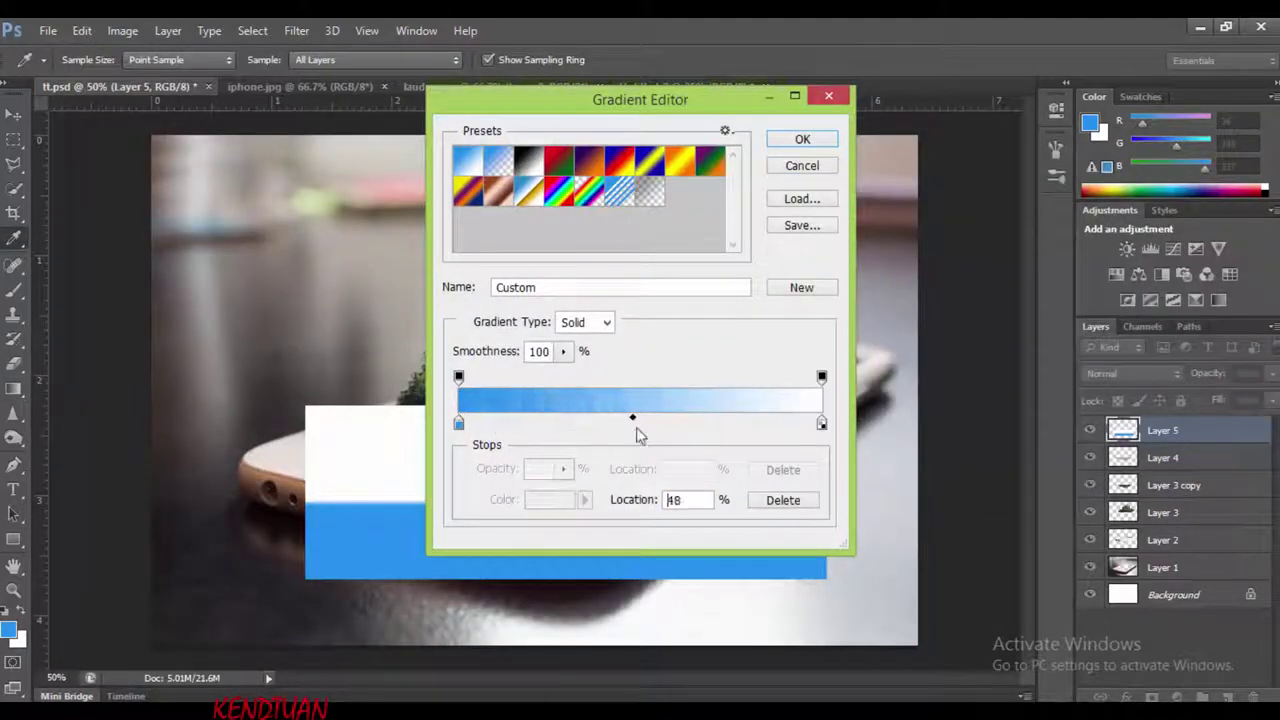
{"action": "key", "text": "Return"}
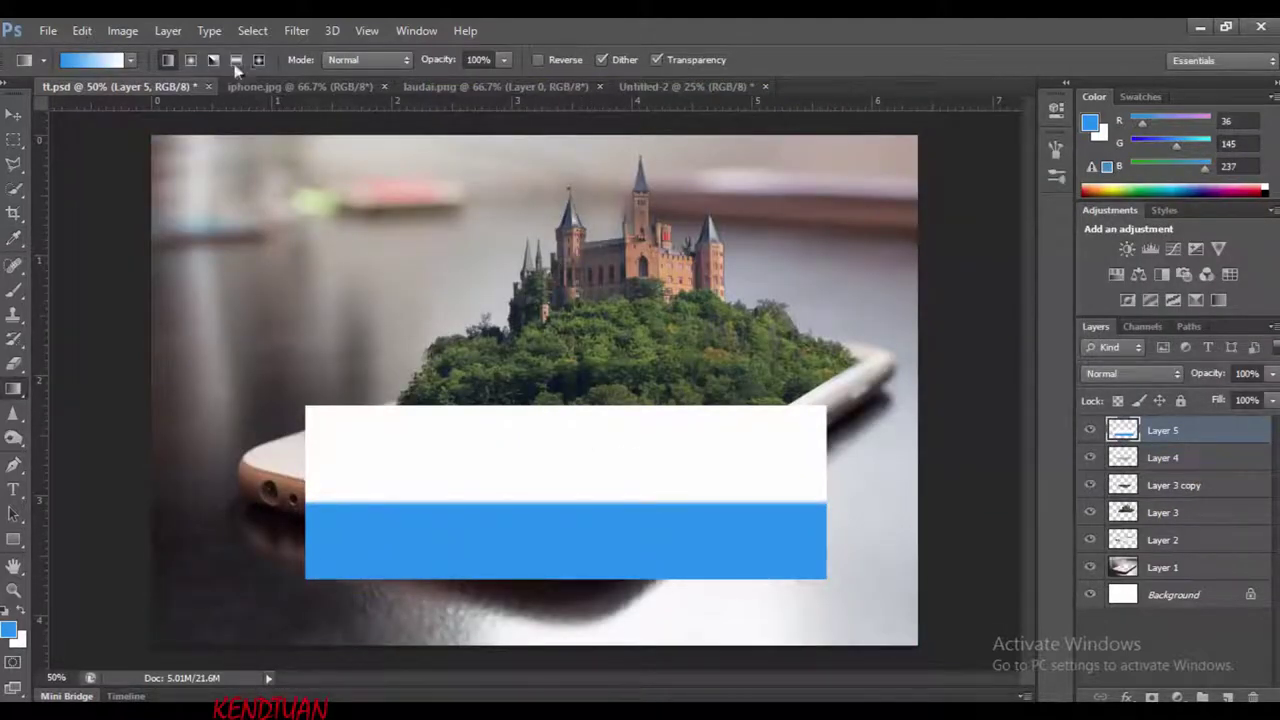
{"action": "left_click_drag", "start_coordinate": [578, 416], "coordinate": [578, 502]}
{"action": "left_click_drag", "start_coordinate": [595, 440], "coordinate": [595, 370]}
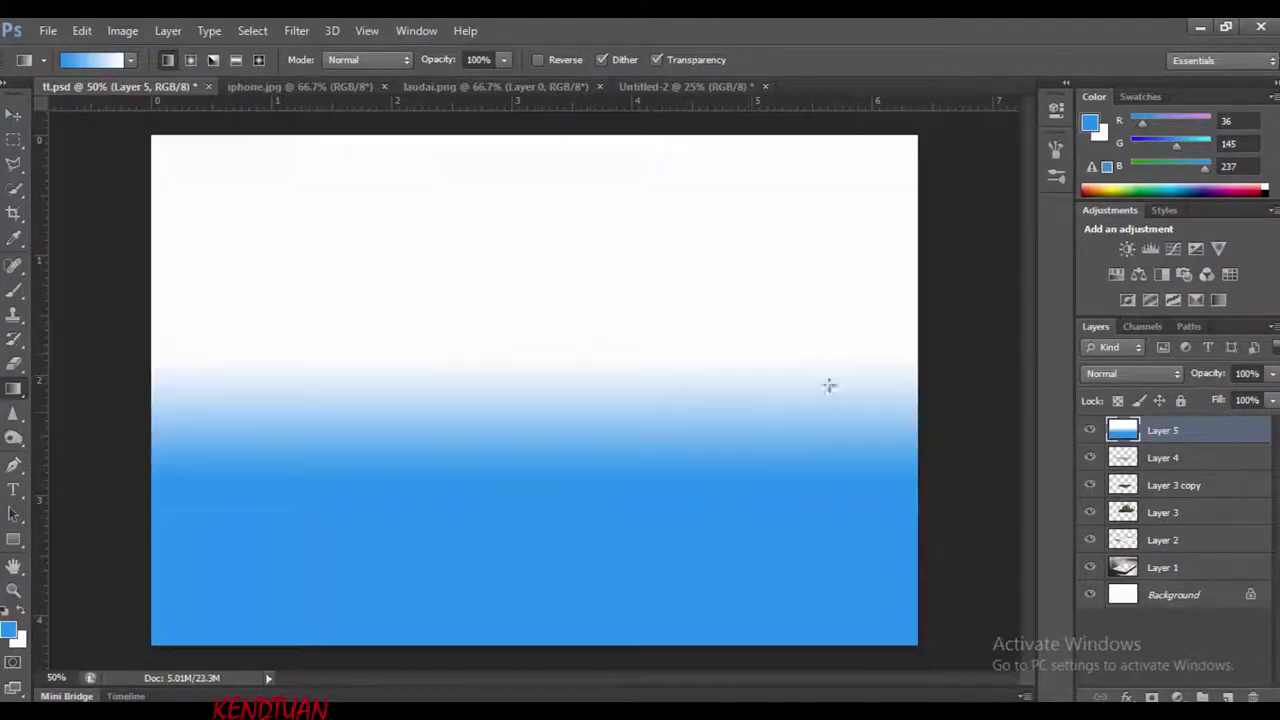
Scale the gradient down into a wide box over the phone screen
{"action": "key", "text": "ctrl+t"}
{"action": "left_click_drag", "start_coordinate": [918, 646], "coordinate": [714, 514]}
{"action": "mouse_move", "coordinate": [457, 343]}
{"action": "left_mouse_down"}
{"action": "mouse_move", "coordinate": [600, 543]}
{"action": "mouse_move", "coordinate": [600, 529]}
{"action": "left_mouse_up"}
{"action": "left_click_drag", "start_coordinate": [685, 427], "coordinate": [803, 427]}
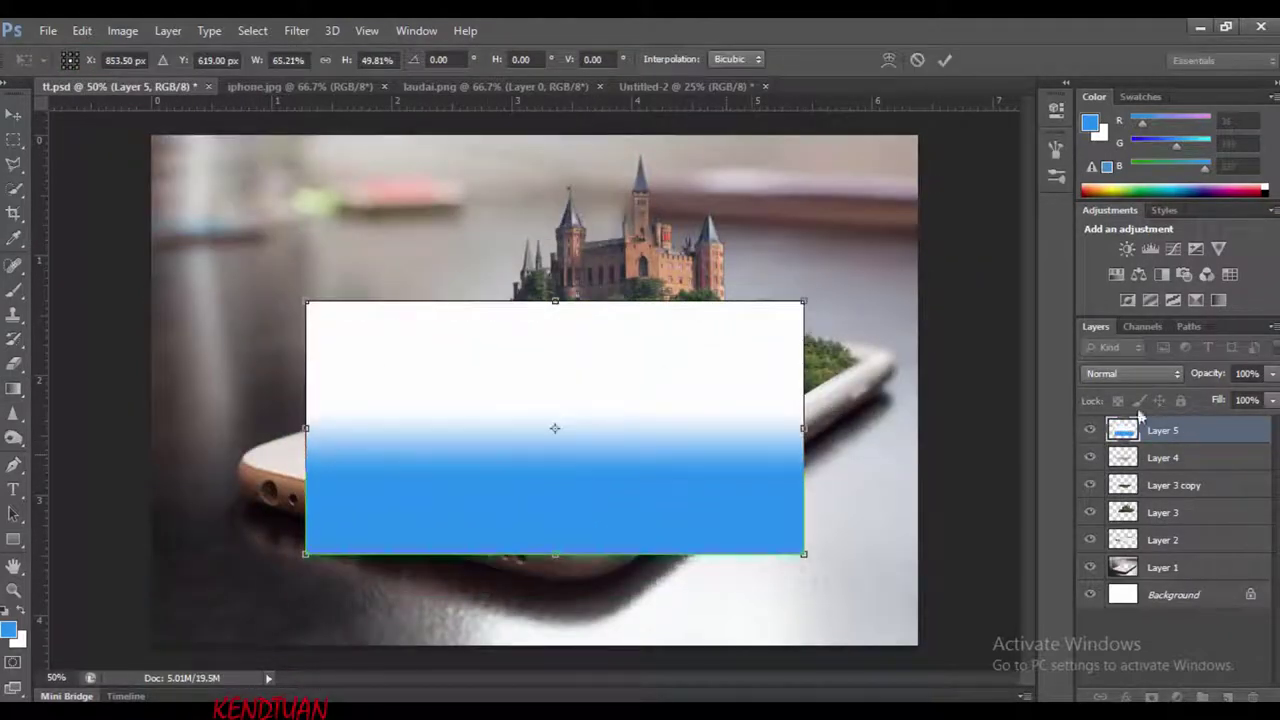
Apply the resize, nudge the gradient box up and erase it outside the phone screen
{"action": "key", "text": "Return"}
{"action": "key", "text": "g"}
{"action": "key", "text": "v"}
{"action": "left_click_drag", "start_coordinate": [559, 474], "coordinate": [559, 466]}
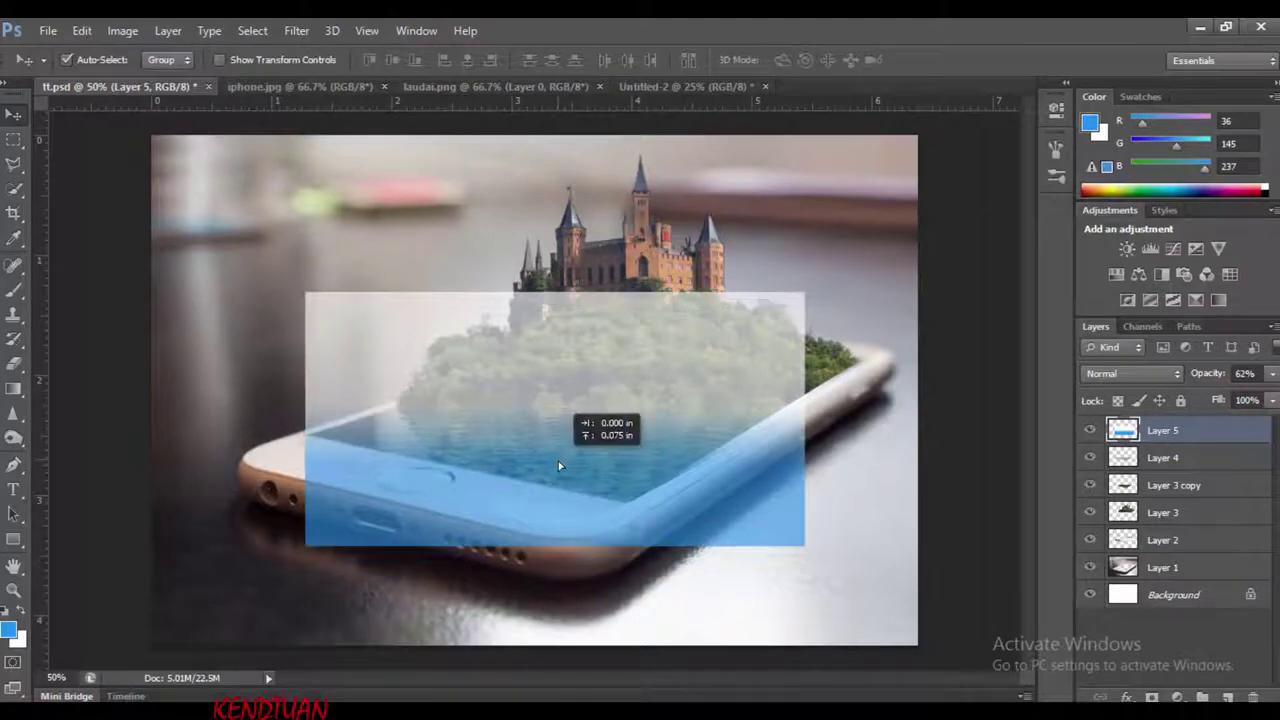
{"action": "left_click", "coordinate": [14, 364]}
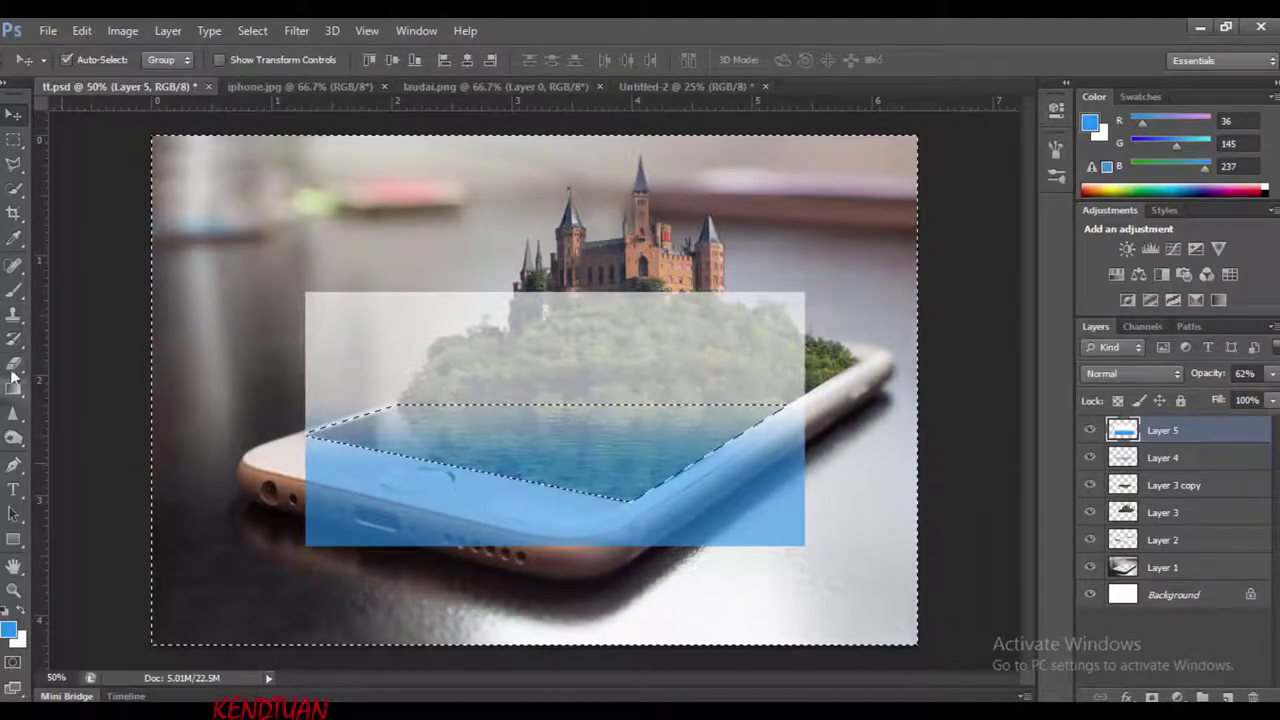
{"action": "mouse_move", "coordinate": [420, 320]}
{"action": "left_mouse_down"}
{"action": "mouse_move", "coordinate": [429, 400]}
{"action": "mouse_move", "coordinate": [657, 443]}
{"action": "mouse_move", "coordinate": [573, 462]}
{"action": "left_mouse_up"}
{"action": "key", "text": "v"}
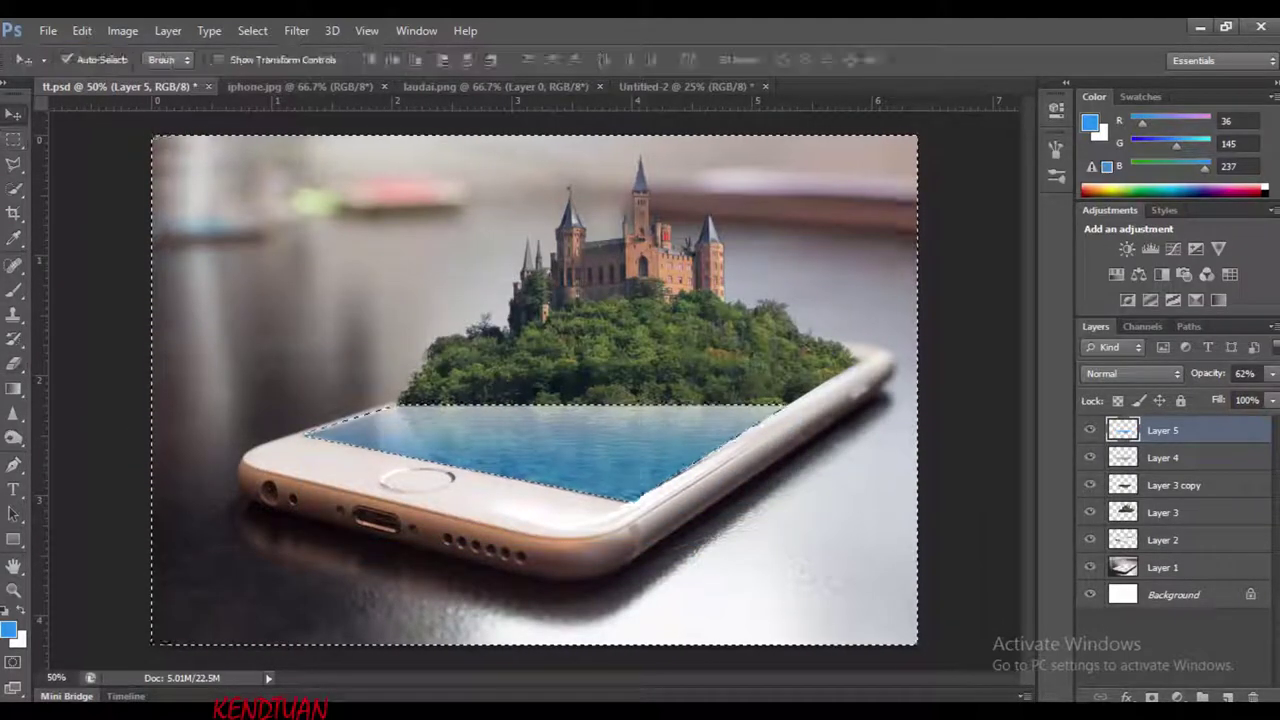
Blend Layer 5 as Soft Light at 36% opacity
{"action": "left_click", "coordinate": [1160, 374]}
{"action": "left_click", "coordinate": [1103, 368]}
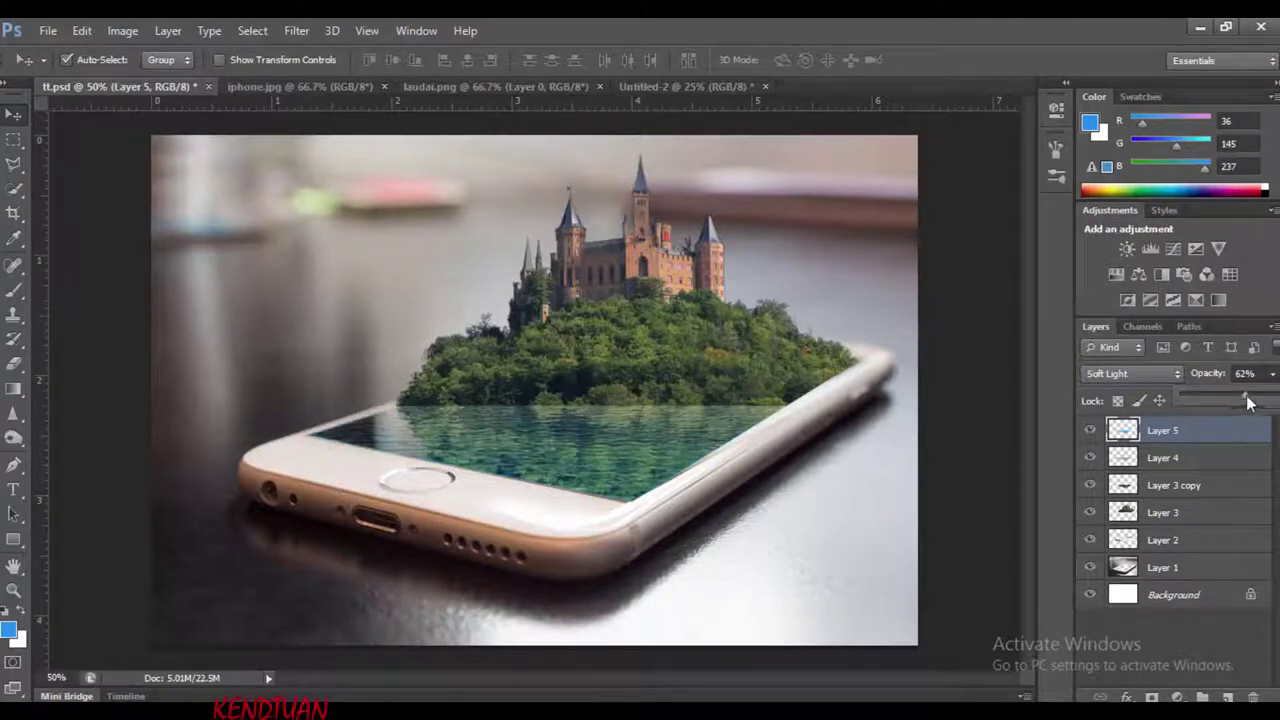
{"action": "left_click", "coordinate": [1133, 374]}
{"action": "mouse_move", "coordinate": [1248, 400]}
{"action": "left_mouse_down"}
{"action": "mouse_move", "coordinate": [1262, 400]}
{"action": "mouse_move", "coordinate": [1224, 401]}
{"action": "left_mouse_up"}
{"action": "left_click", "coordinate": [1126, 277]}
{"action": "left_click", "coordinate": [1133, 374]}
{"action": "left_click", "coordinate": [1110, 252]}
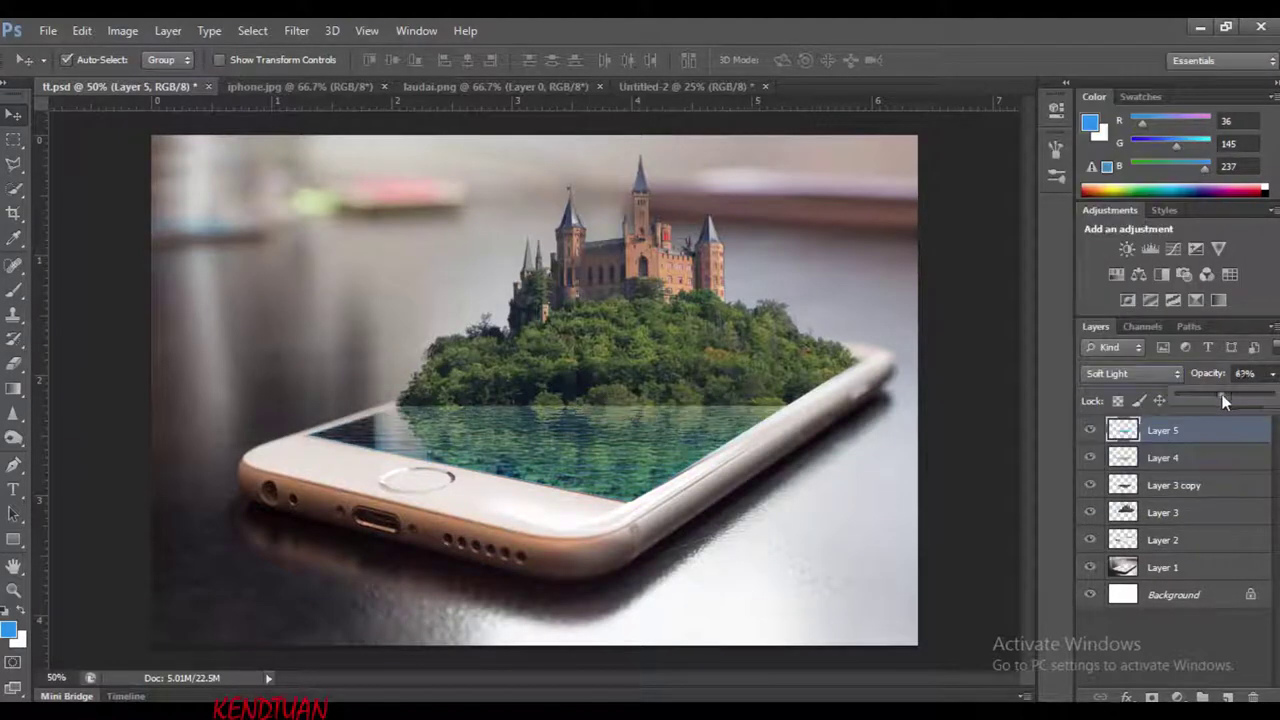
Set up the Burn tool with an 88 px brush on Layer 3, then reselect Layer 5
{"action": "left_click", "coordinate": [1160, 512]}
{"action": "key", "text": "o"}
{"action": "right_click", "coordinate": [511, 452]}
{"action": "left_click_drag", "start_coordinate": [511, 452], "coordinate": [515, 452]}
{"action": "key", "text": "Return"}
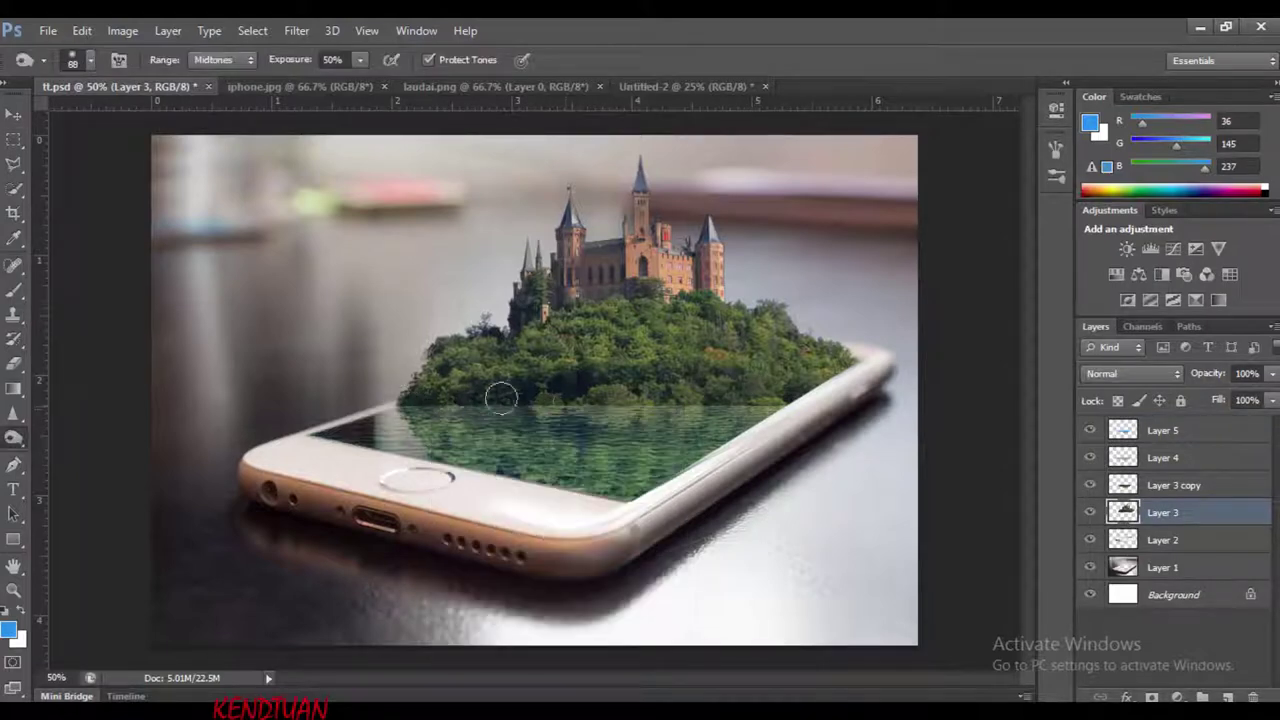
{"action": "key", "text": "alt+bracketright"}
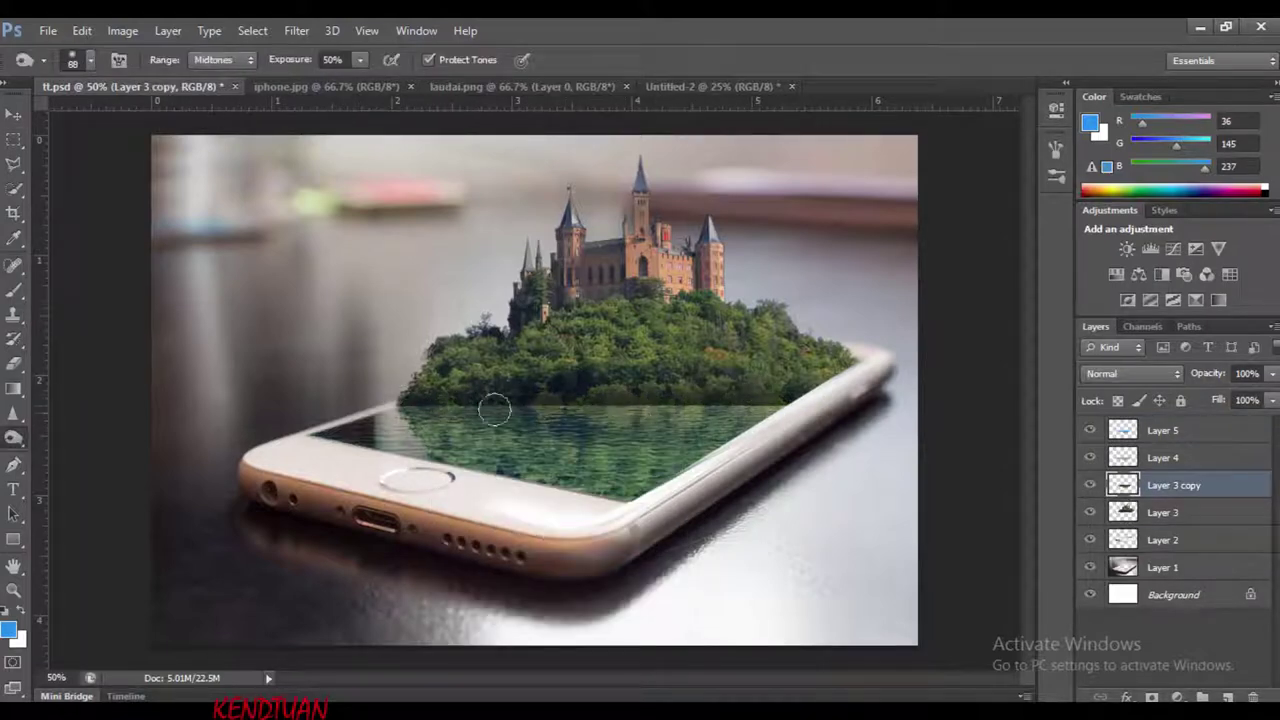
{"action": "key", "text": "v"}
{"action": "key", "text": "ctrl+minus"}
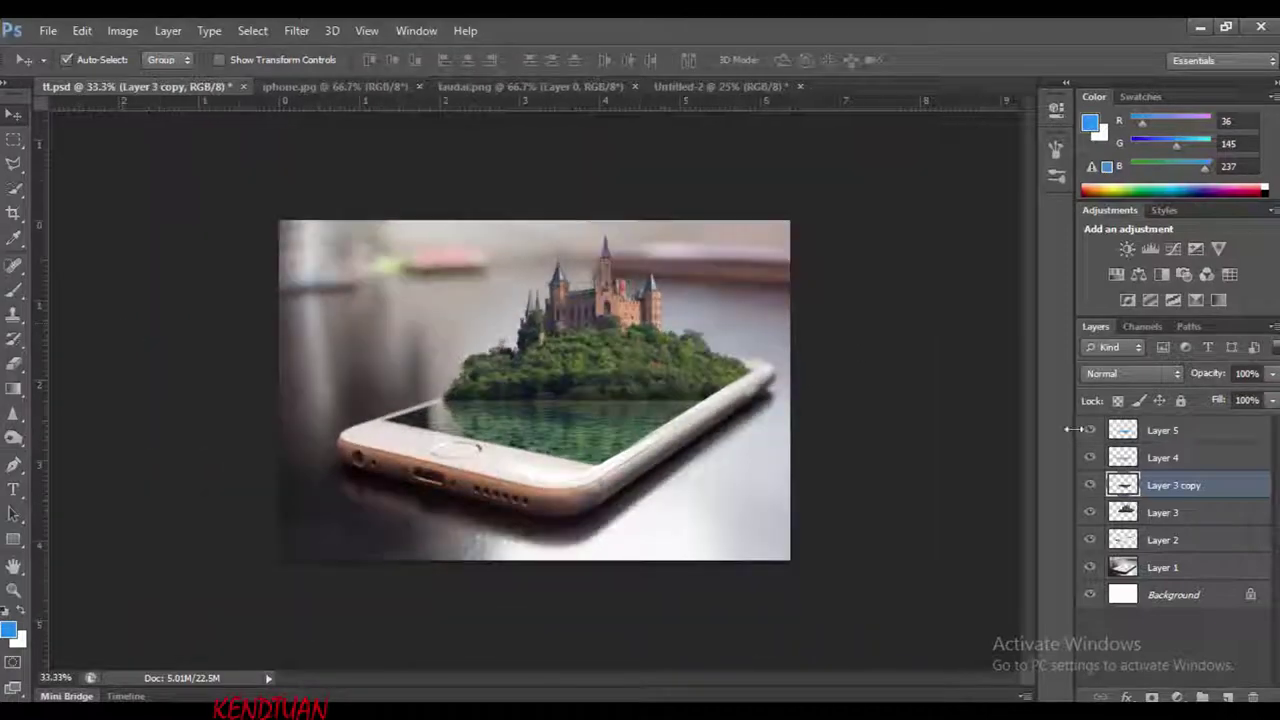
{"action": "left_click", "coordinate": [1160, 430]}
Open the Optical-8 flare from the lens flares folder and drag it into tt.psd
{"action": "key", "text": "ctrl+o"}
{"action": "double_click", "coordinate": [400, 222]}
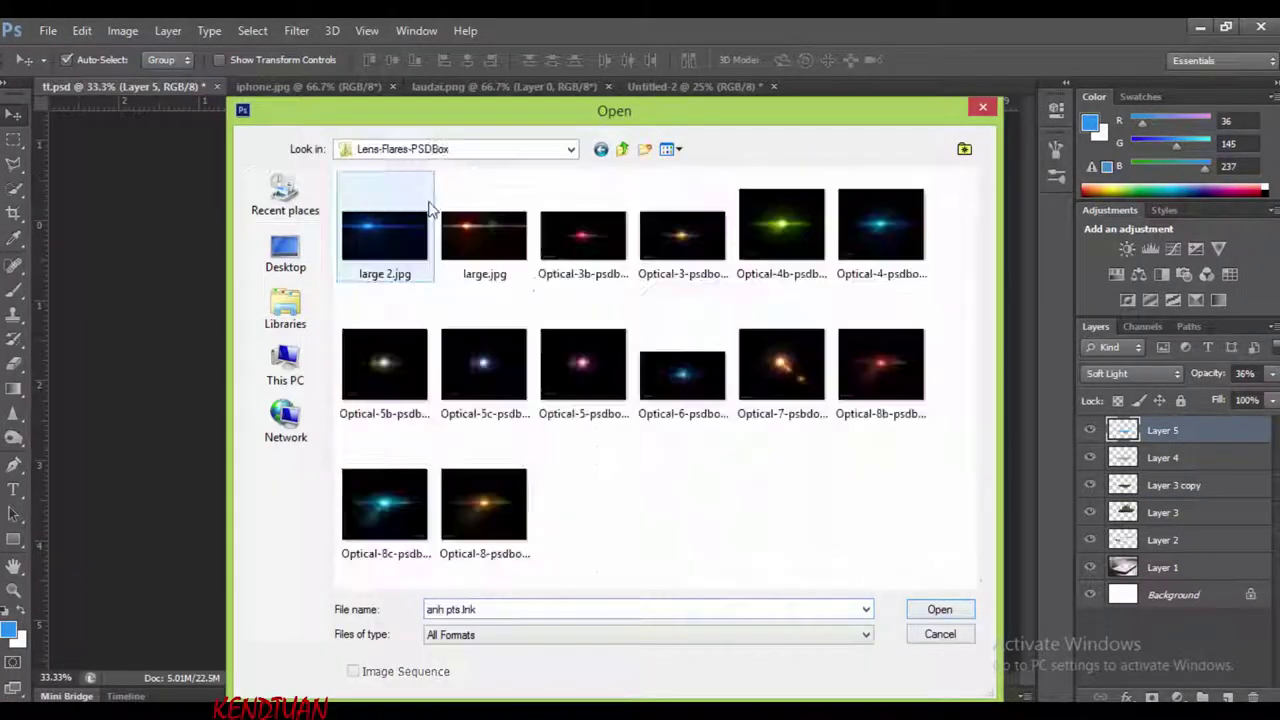
{"action": "left_click", "coordinate": [405, 510]}
{"action": "left_click", "coordinate": [930, 609]}
{"action": "left_click", "coordinate": [945, 672]}
{"action": "left_click_drag", "start_coordinate": [470, 310], "coordinate": [530, 390]}
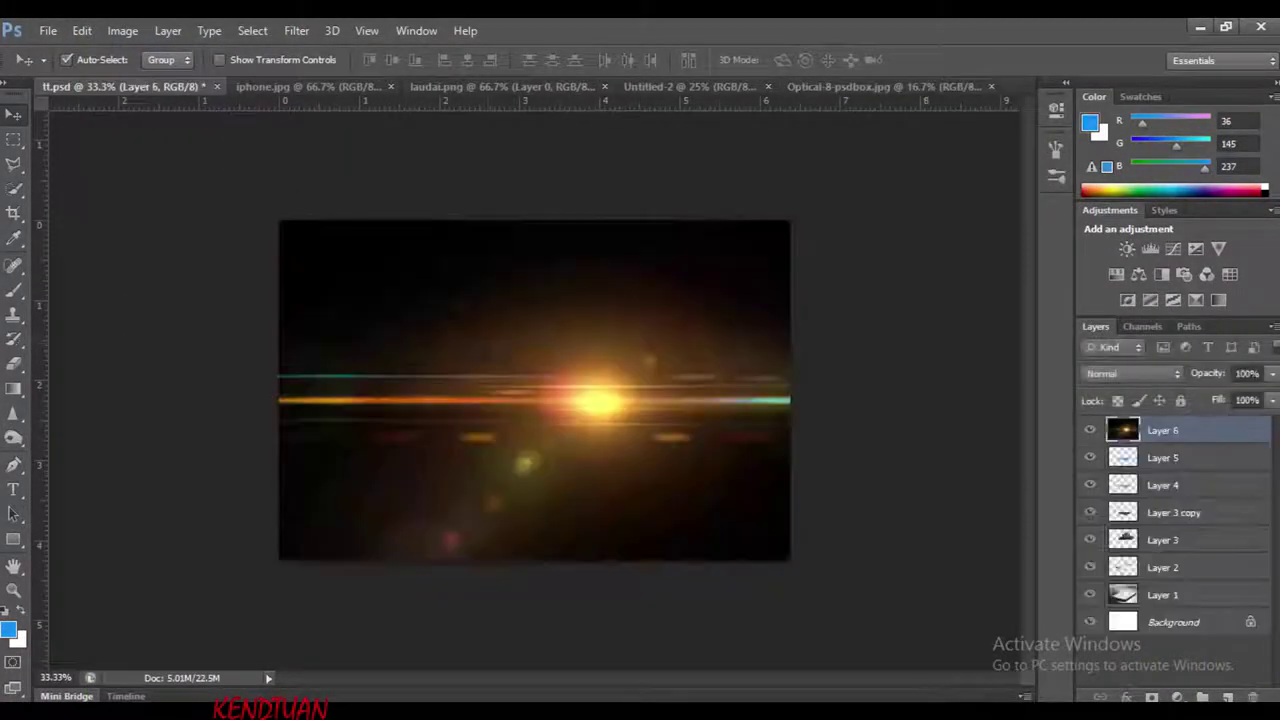
{"action": "left_click_drag", "start_coordinate": [523, 334], "coordinate": [540, 400]}
Scale the flare layer and position it over the picture
{"action": "key", "text": "ctrl+t"}
{"action": "key", "text": "ctrl+minus"}
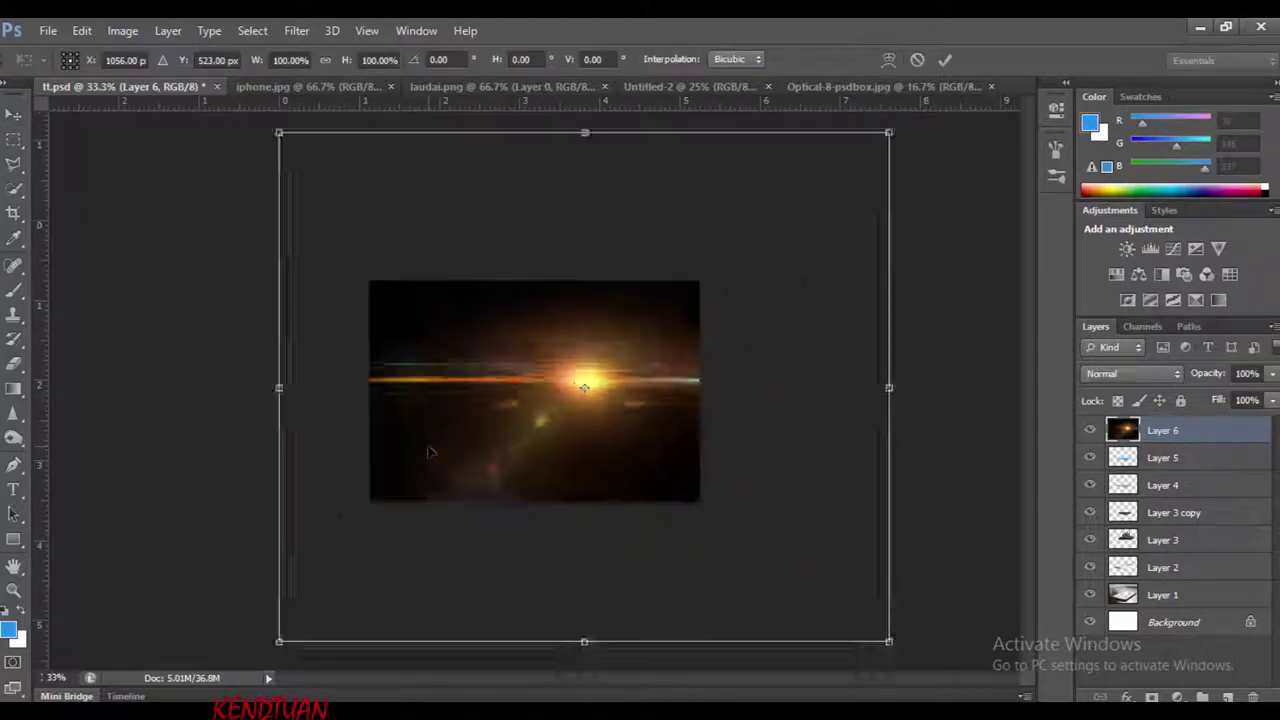
{"action": "left_click_drag", "start_coordinate": [889, 666], "coordinate": [623, 400]}
{"action": "key", "text": "ctrl+minus"}
{"action": "key", "text": "ctrl+plus"}
{"action": "key", "text": "ctrl+plus"}
{"action": "key", "text": "ctrl+plus"}
{"action": "left_click_drag", "start_coordinate": [378, 452], "coordinate": [232, 545]}
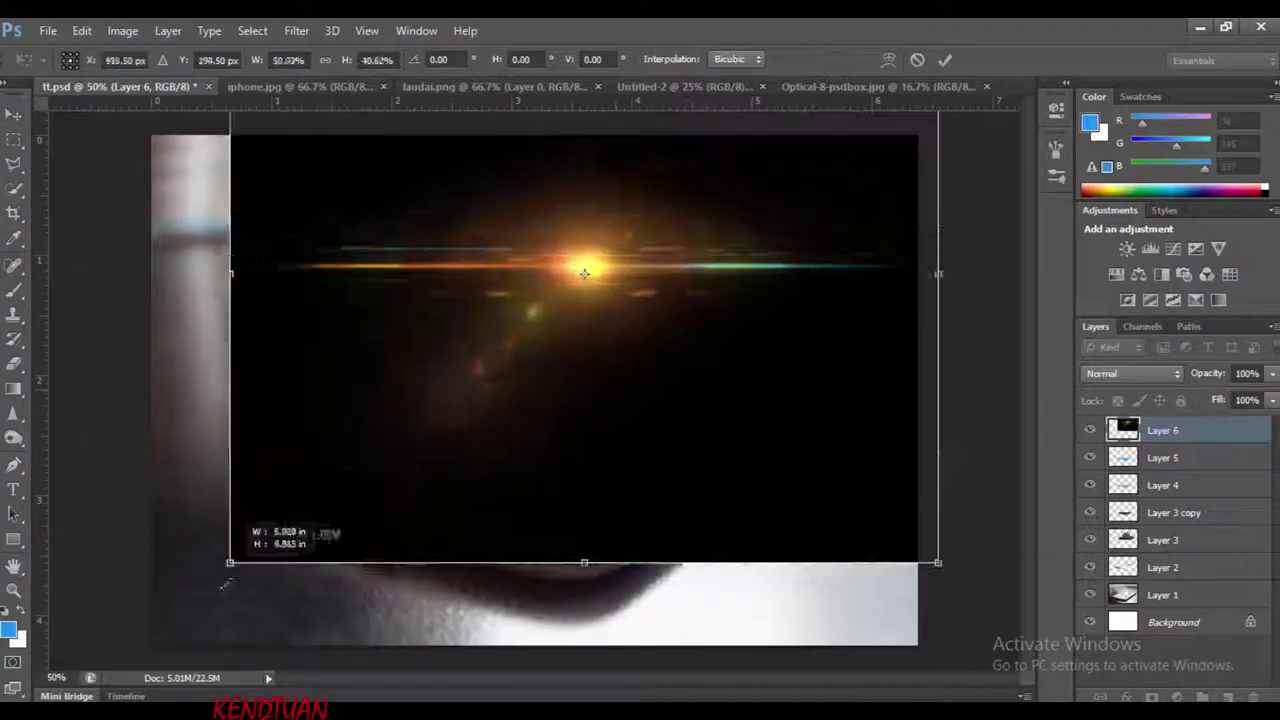
{"action": "left_click_drag", "start_coordinate": [600, 470], "coordinate": [614, 494]}
Blend the flare as Screen, after trying Soft Light, and move it toward the castle
{"action": "left_click", "coordinate": [1132, 373]}
{"action": "left_click", "coordinate": [1110, 180]}
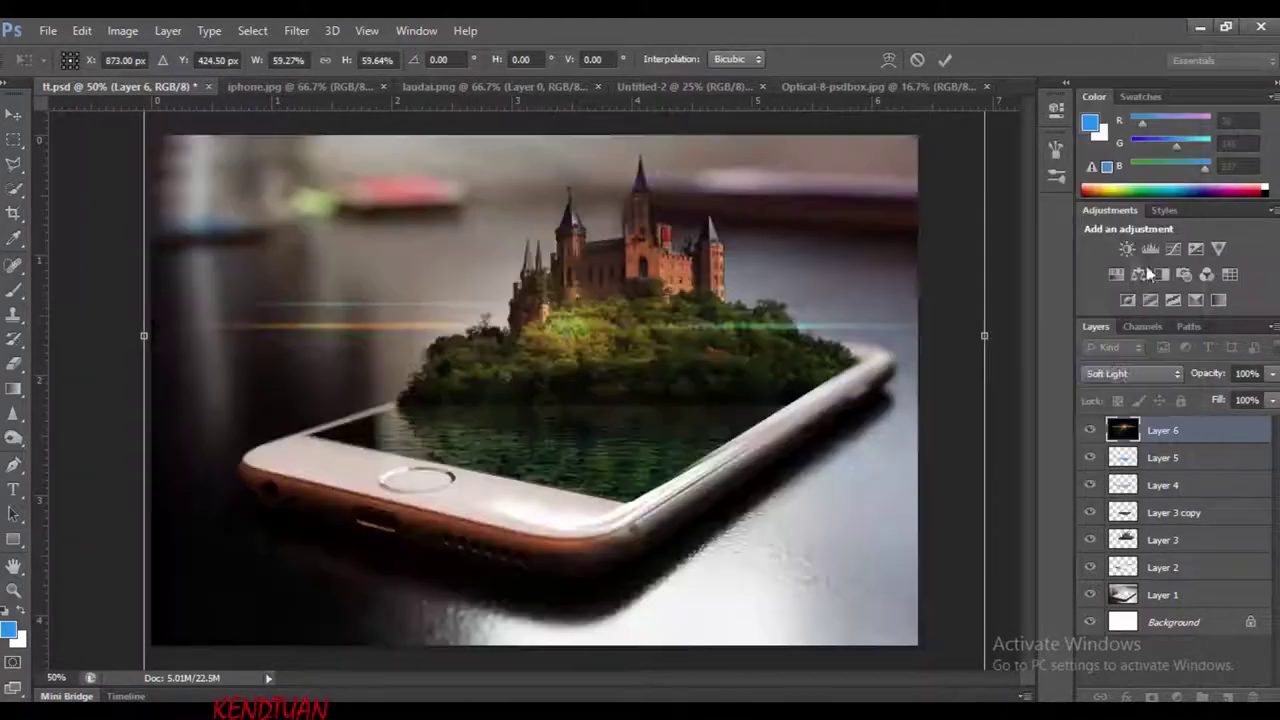
{"action": "left_click_drag", "start_coordinate": [600, 330], "coordinate": [715, 300]}
{"action": "left_click", "coordinate": [1132, 373]}
{"action": "left_click", "coordinate": [1110, 180]}
{"action": "left_click_drag", "start_coordinate": [728, 204], "coordinate": [738, 287]}
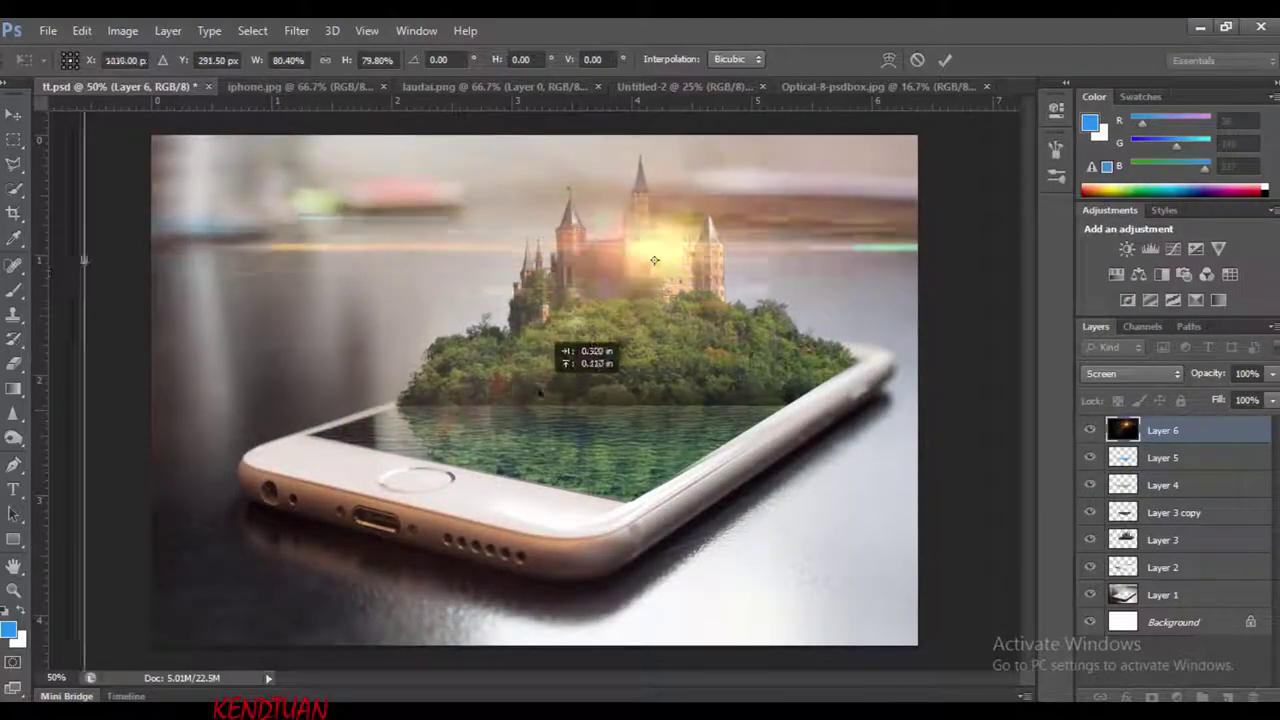
Enlarge the flare around its centre, apply it and shift it left
{"action": "left_click_drag", "start_coordinate": [258, 578], "coordinate": [110, 697]}
{"action": "key", "text": "Return"}
{"action": "key", "text": "e"}
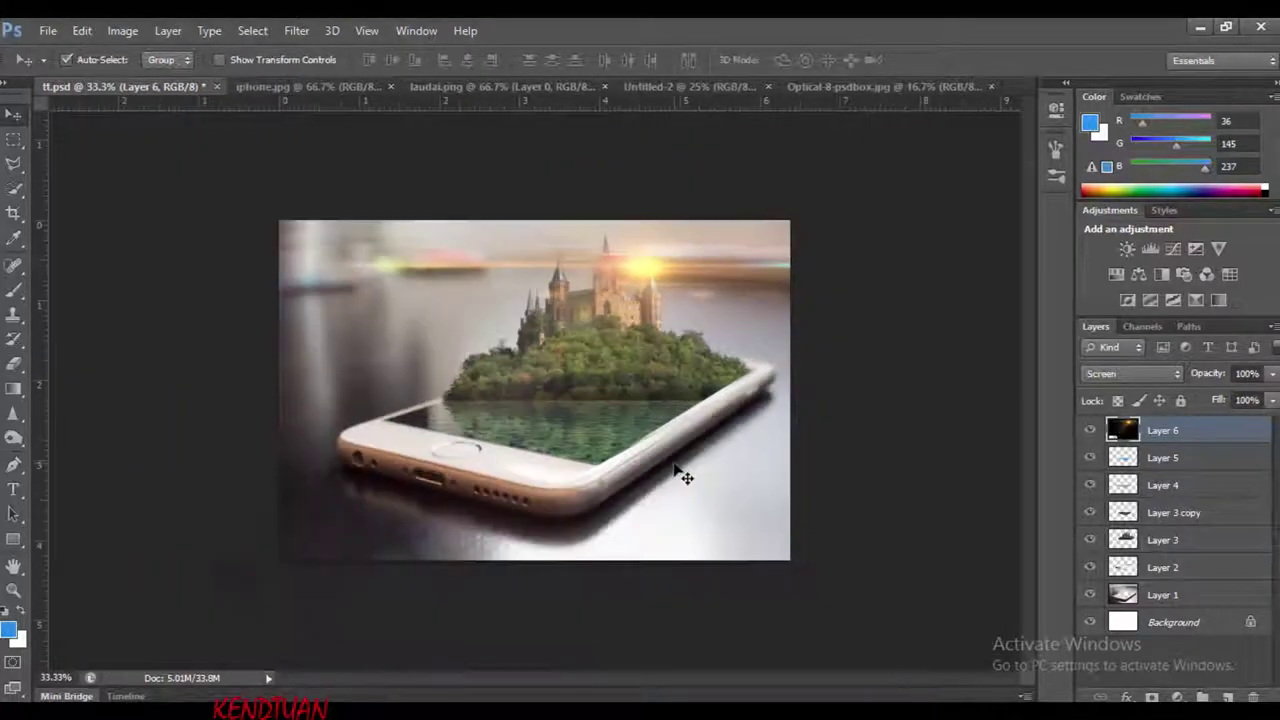
{"action": "left_click_drag", "start_coordinate": [640, 300], "coordinate": [545, 235]}
{"action": "key", "text": "shift+alt+s"}
Flip the flare horizontally and place it beside the castle's left side
{"action": "right_click", "coordinate": [545, 235]}
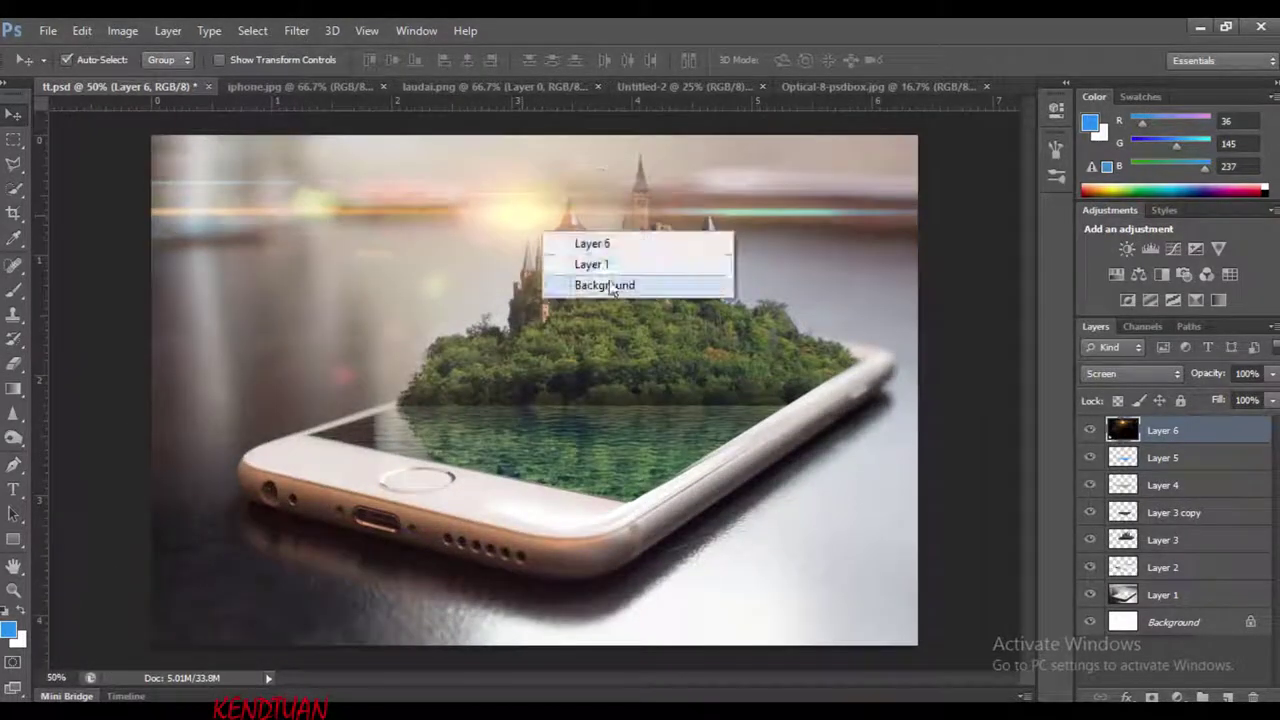
{"action": "key", "text": "ctrl+t"}
{"action": "right_click", "coordinate": [480, 223]}
{"action": "left_click", "coordinate": [543, 499]}
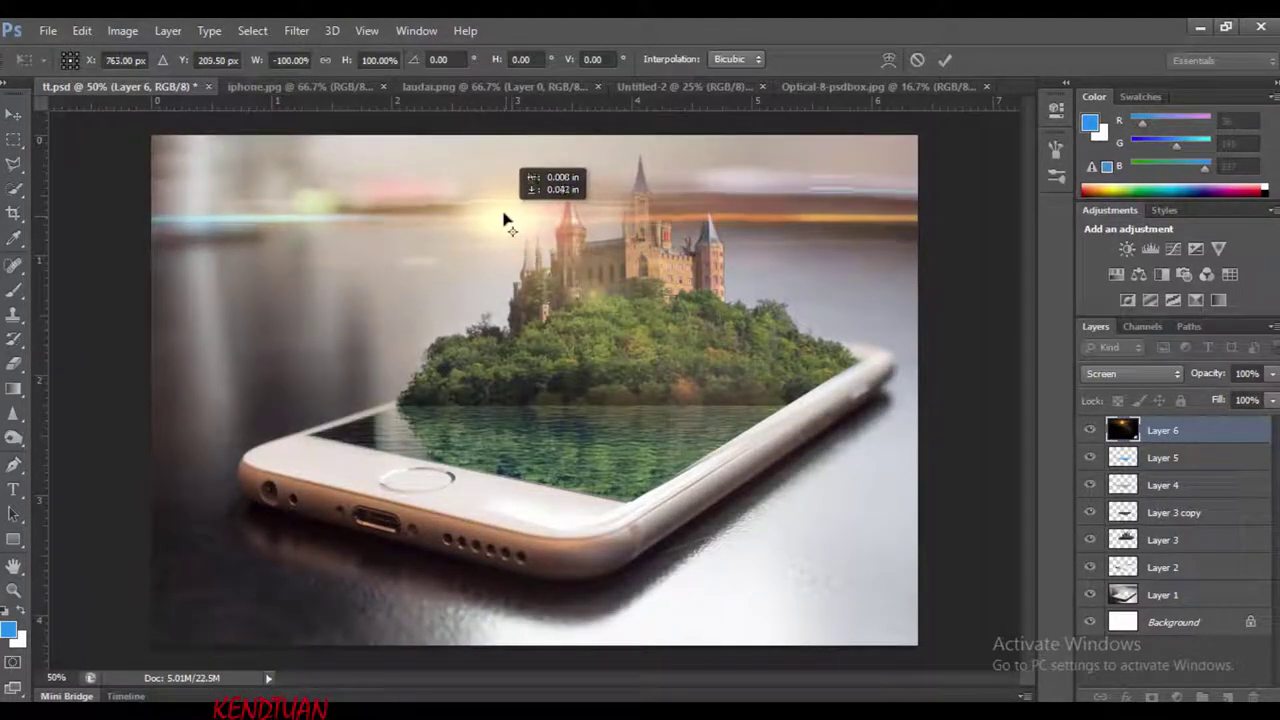
{"action": "left_click_drag", "start_coordinate": [505, 222], "coordinate": [505, 277]}
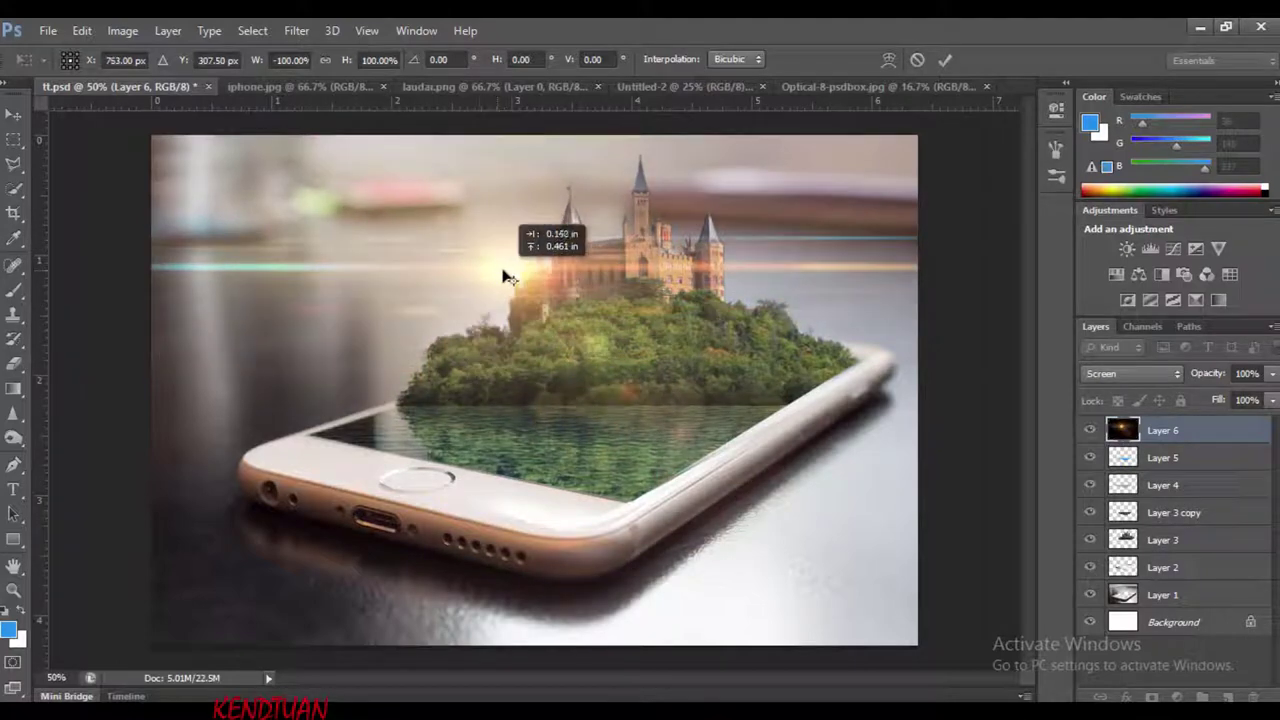
{"action": "key", "text": "ctrl+plus"}
{"action": "key", "text": "Return"}
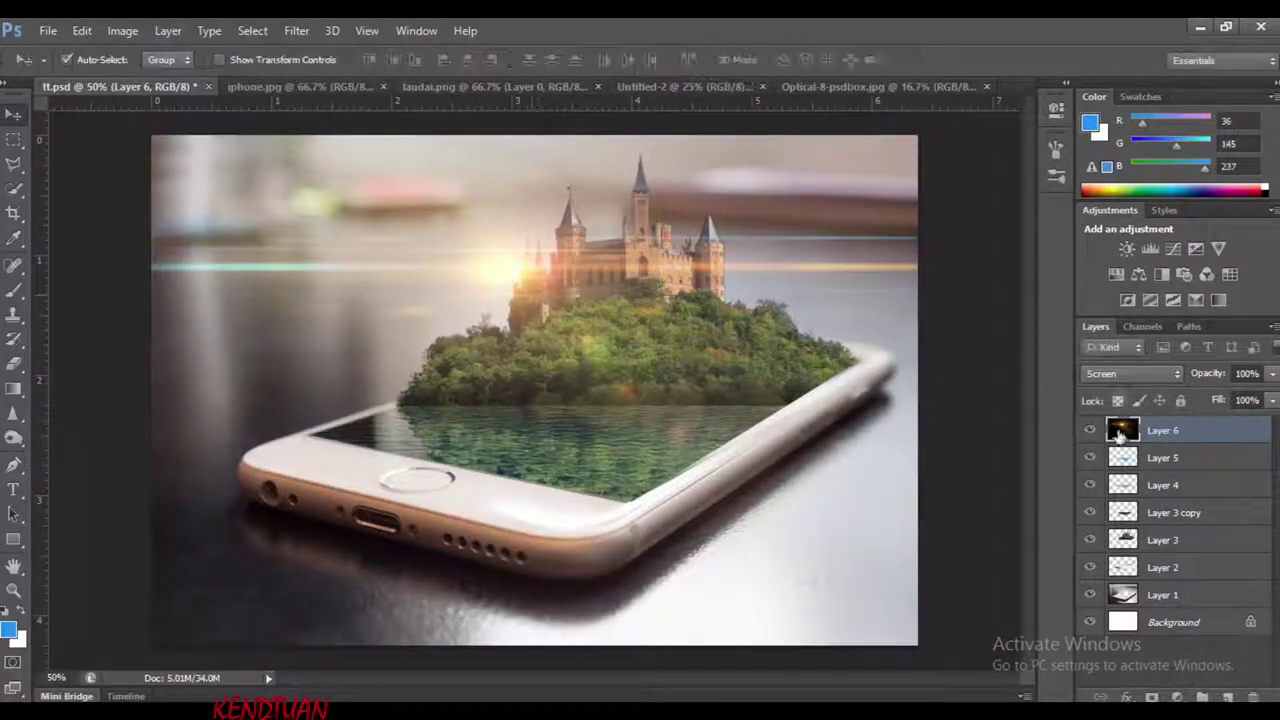
Duplicate the flare as Layer 6 copy, flip the copy vertically and place it
{"action": "key", "text": "ctrl+j"}
{"action": "key", "text": "ctrl+t"}
{"action": "right_click", "coordinate": [624, 366]}
{"action": "left_click", "coordinate": [747, 654]}
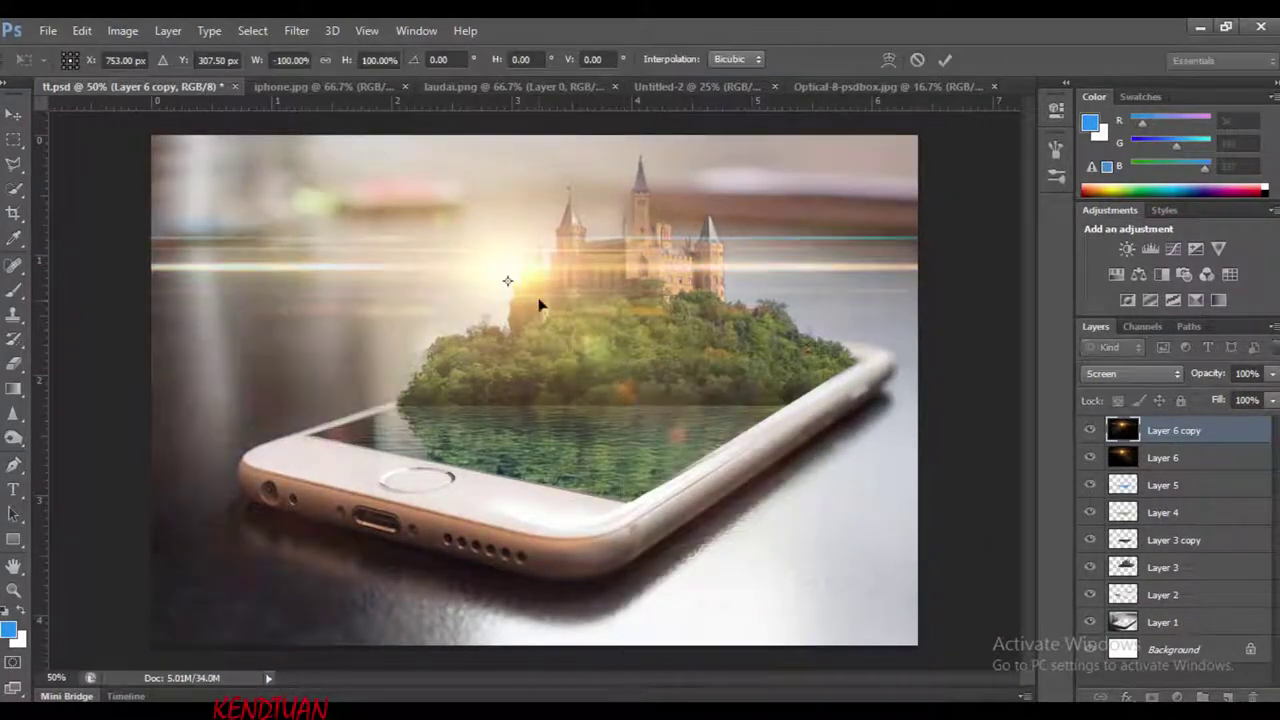
{"action": "right_click", "coordinate": [555, 296]}
{"action": "left_click", "coordinate": [674, 683]}
{"action": "mouse_move", "coordinate": [563, 293]}
{"action": "left_mouse_down"}
{"action": "mouse_move", "coordinate": [563, 558]}
{"action": "mouse_move", "coordinate": [563, 290]}
{"action": "left_mouse_up"}
{"action": "key", "text": "Return"}
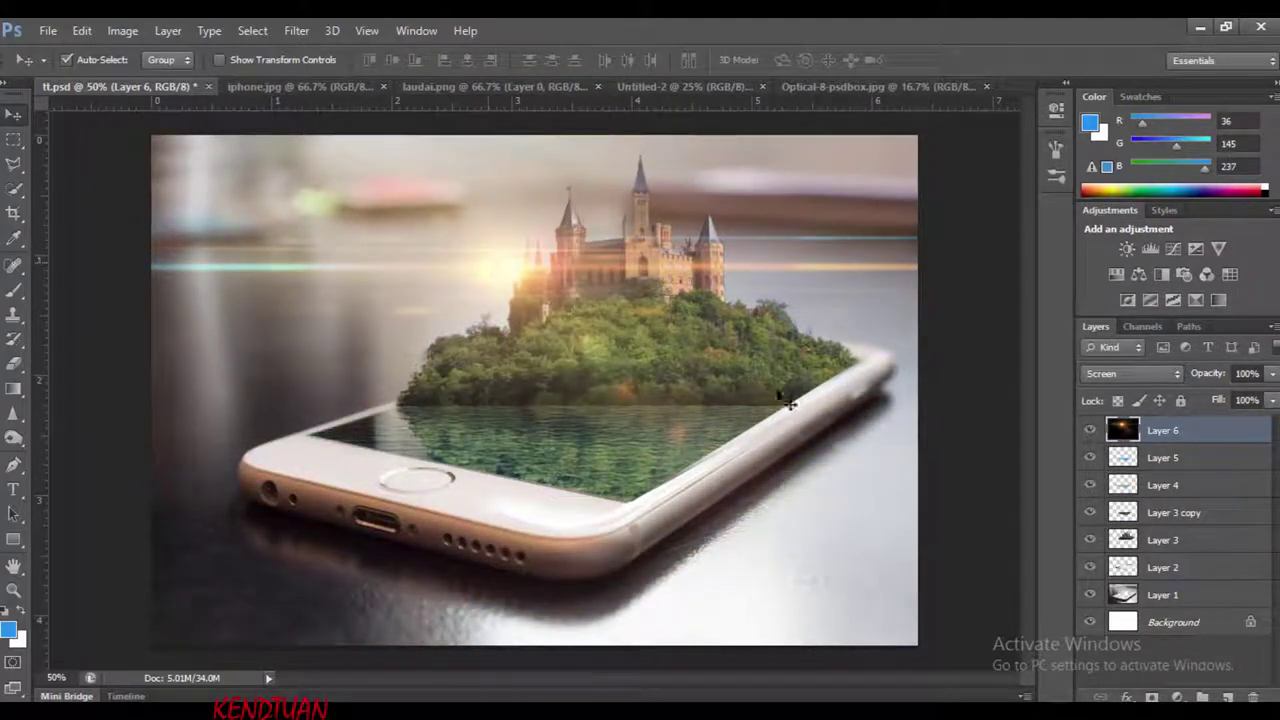
Return to 50% zoom and add a Photo Filter adjustment layer
{"action": "key", "text": "ctrl+minus"}
{"action": "key", "text": "ctrl+plus"}
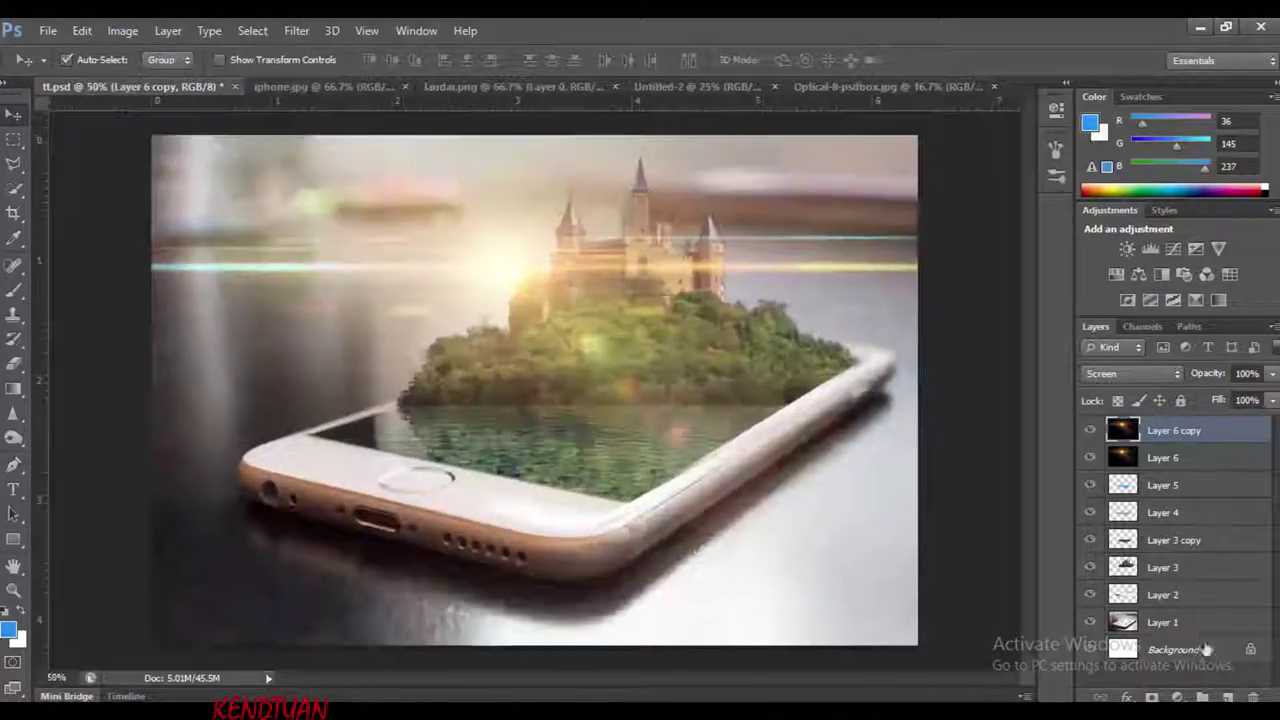
{"action": "left_click", "coordinate": [1184, 274]}
Set the Photo Filter to Yellow with density about 42%
{"action": "left_click", "coordinate": [920, 155]}
{"action": "left_click", "coordinate": [841, 297]}
{"action": "left_click_drag", "start_coordinate": [837, 235], "coordinate": [879, 235]}
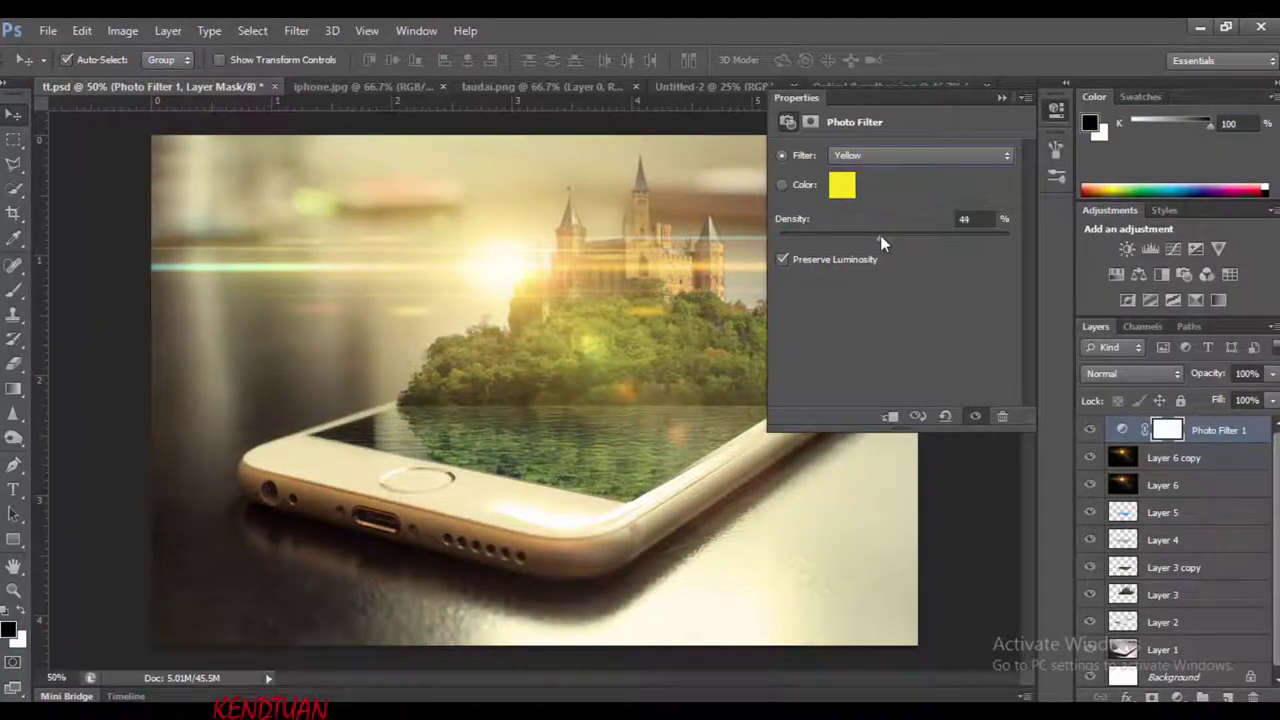
{"action": "left_click", "coordinate": [1009, 383]}
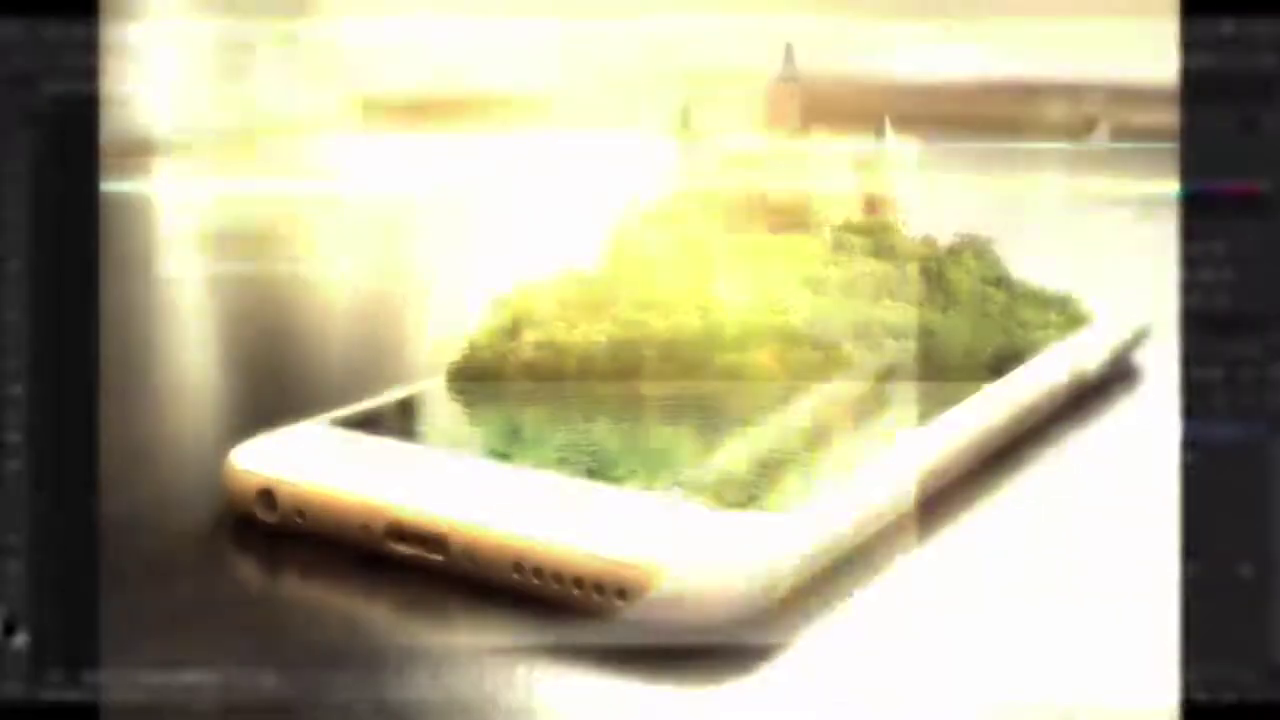